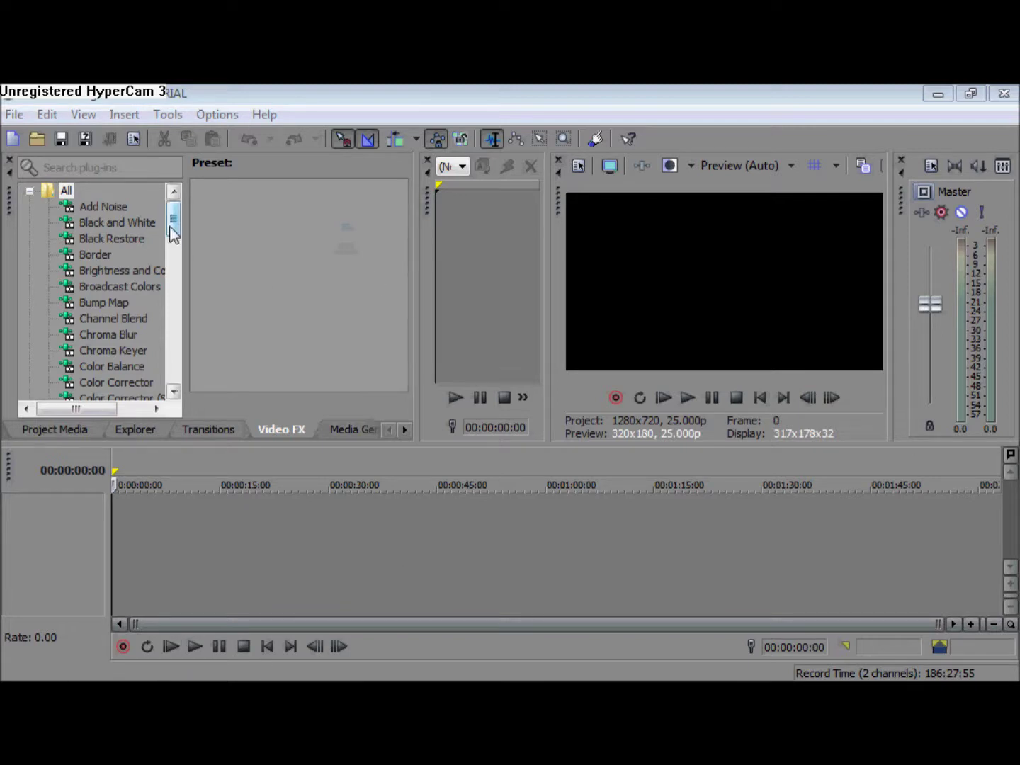
Drag the splitter between the Video FX presets and the Trimmer left to widen the Trimmer.
{"action": "mouse_move", "coordinate": [171, 227]}
{"action": "left_mouse_down"}
{"action": "mouse_move", "coordinate": [169, 291]}
{"action": "mouse_move", "coordinate": [179, 205]}
{"action": "left_mouse_up"}
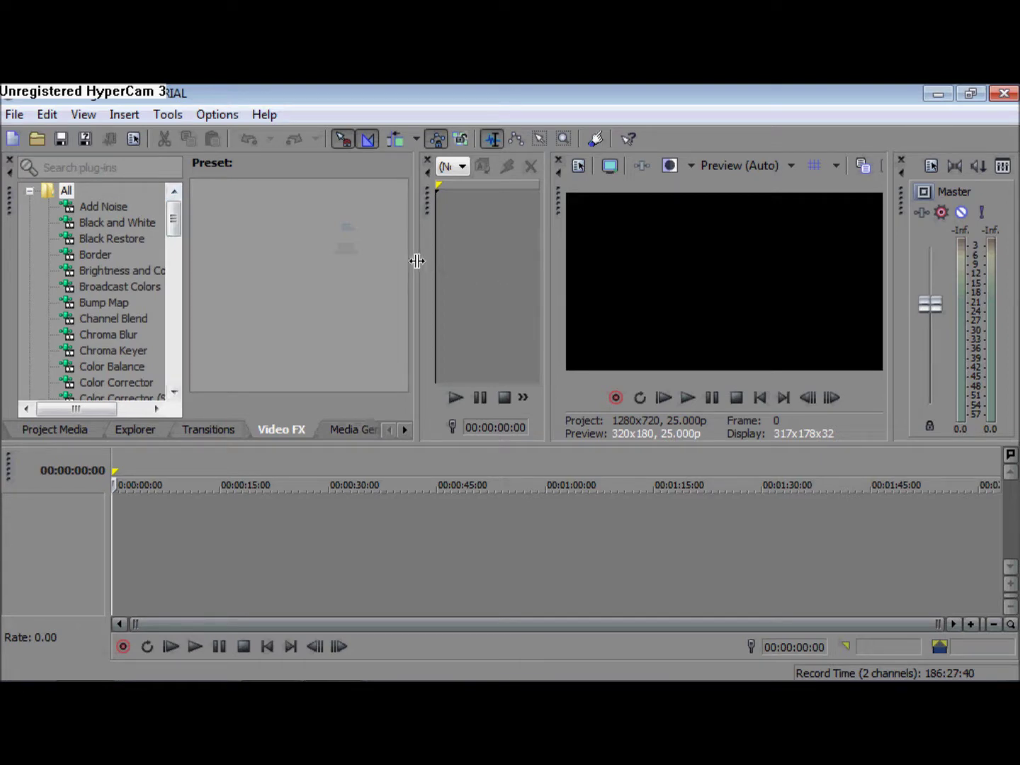
{"action": "left_click_drag", "start_coordinate": [416, 262], "coordinate": [412, 310]}
Start File > Open and browse into My Videos, looking at the Domino videos.
{"action": "left_click", "coordinate": [14, 114]}
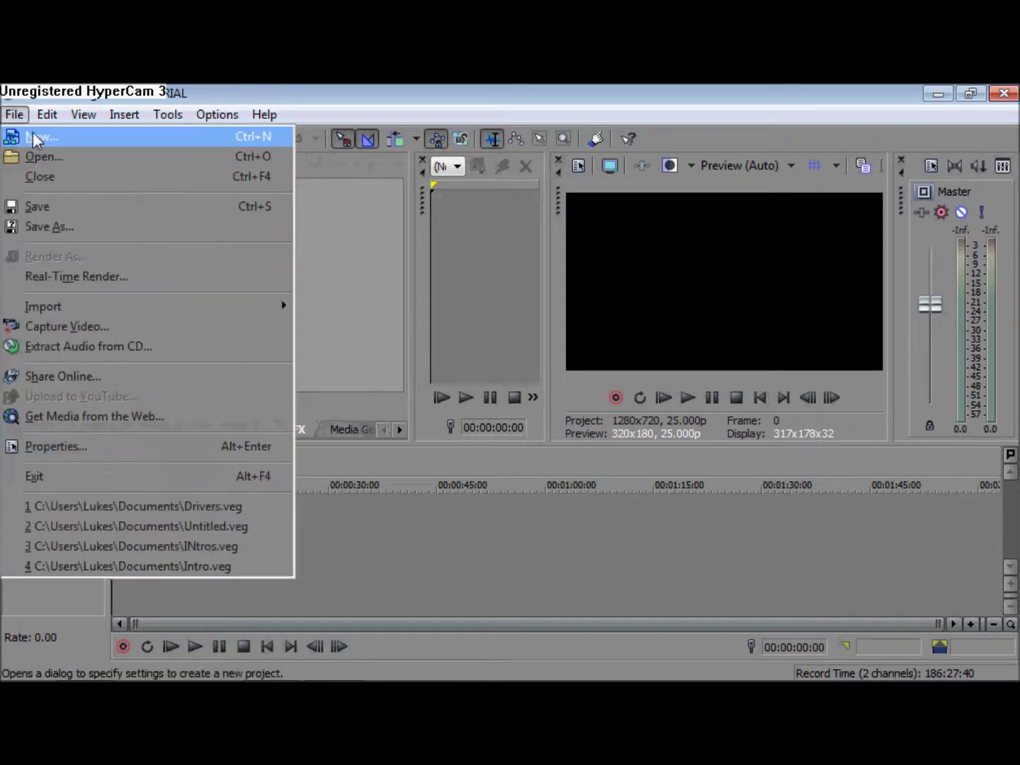
{"action": "left_click", "coordinate": [42, 155]}
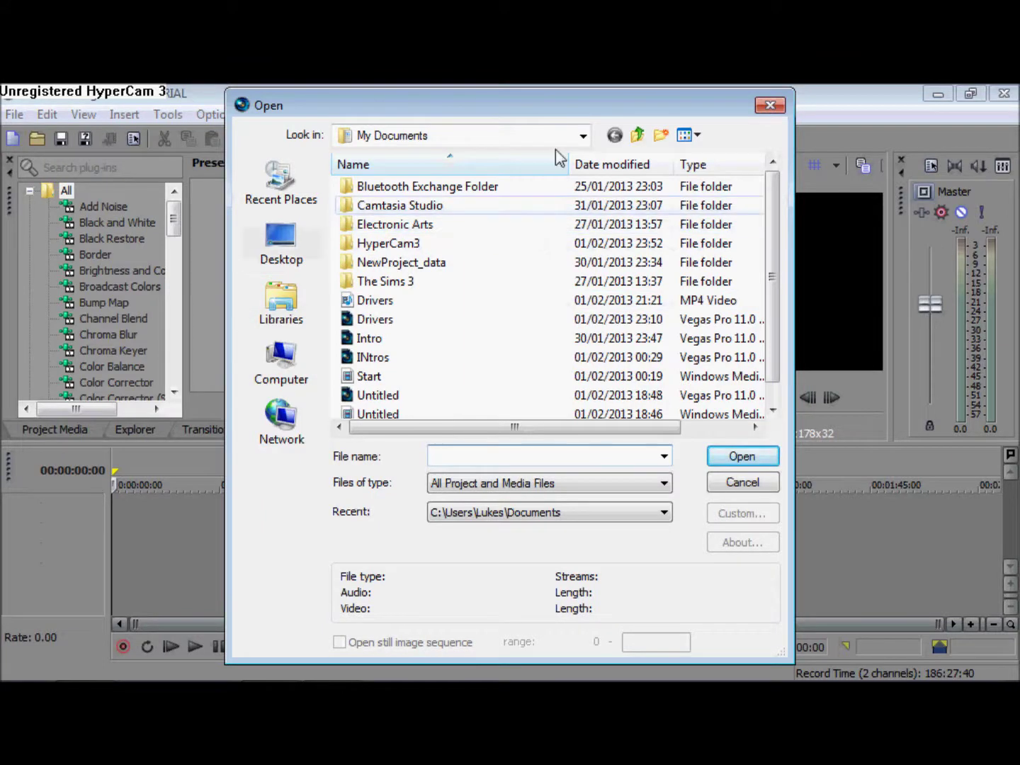
{"action": "left_click", "coordinate": [582, 135]}
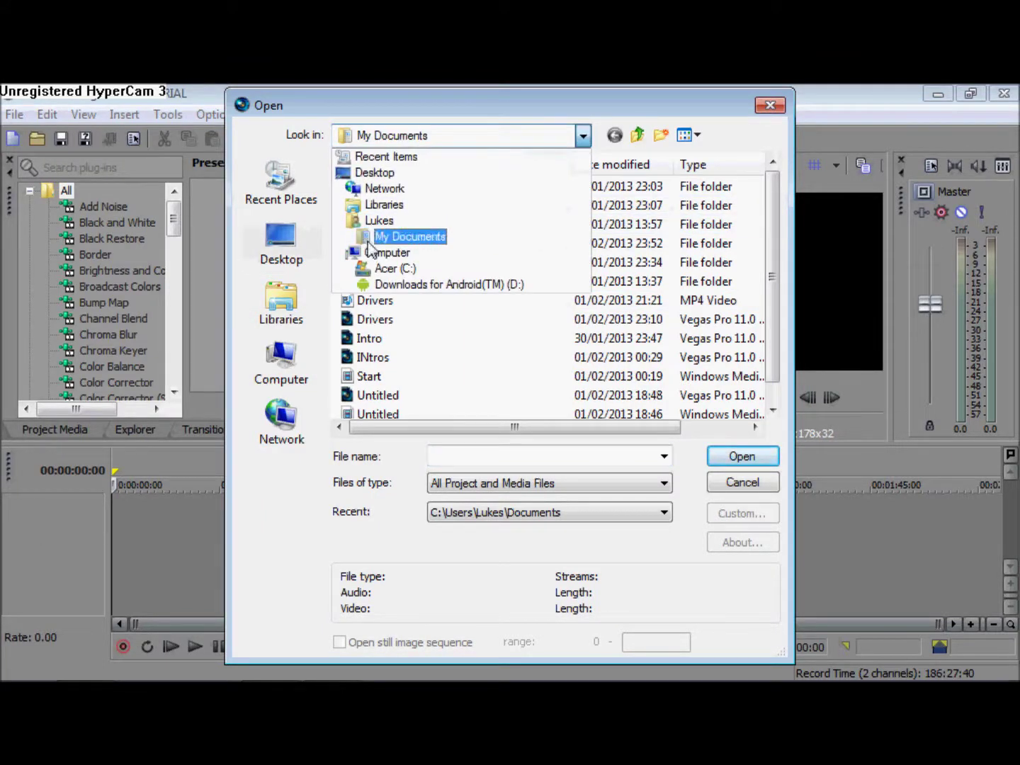
{"action": "left_click", "coordinate": [380, 220]}
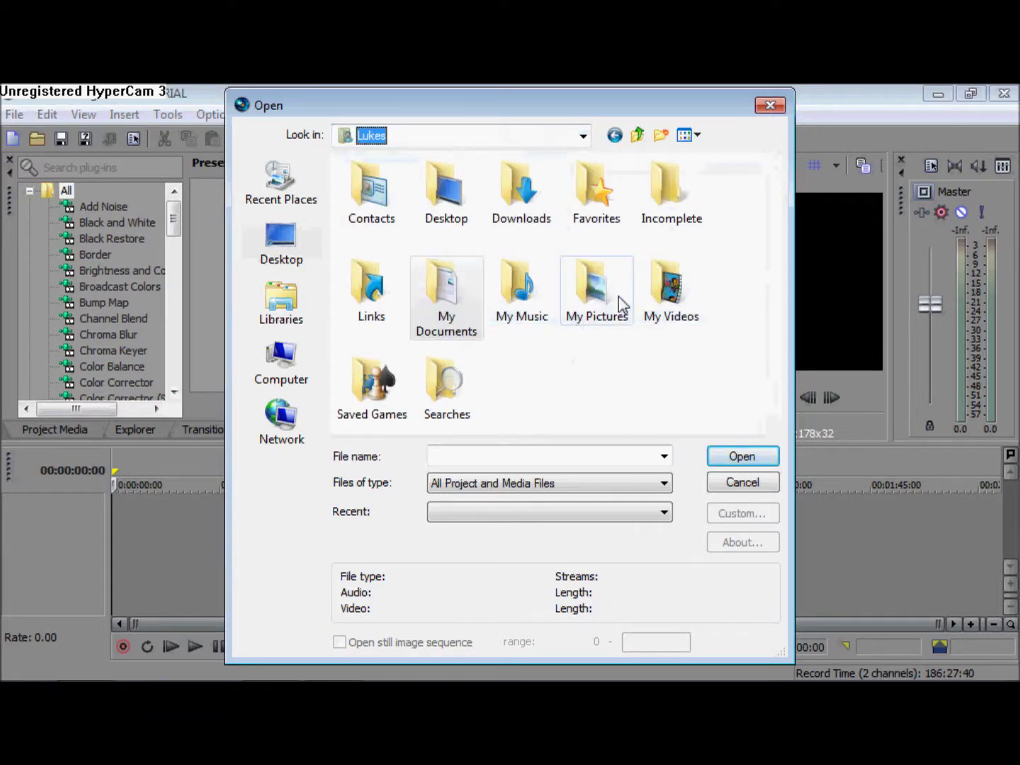
{"action": "double_click", "coordinate": [652, 320]}
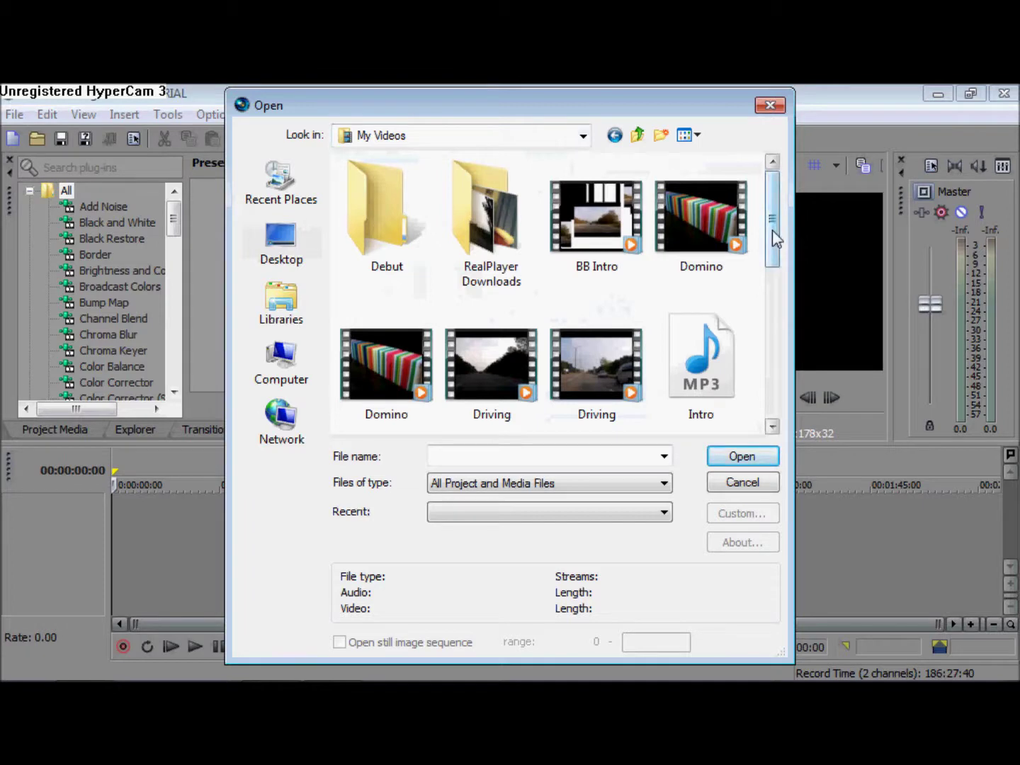
{"action": "left_click_drag", "start_coordinate": [772, 230], "coordinate": [774, 261]}
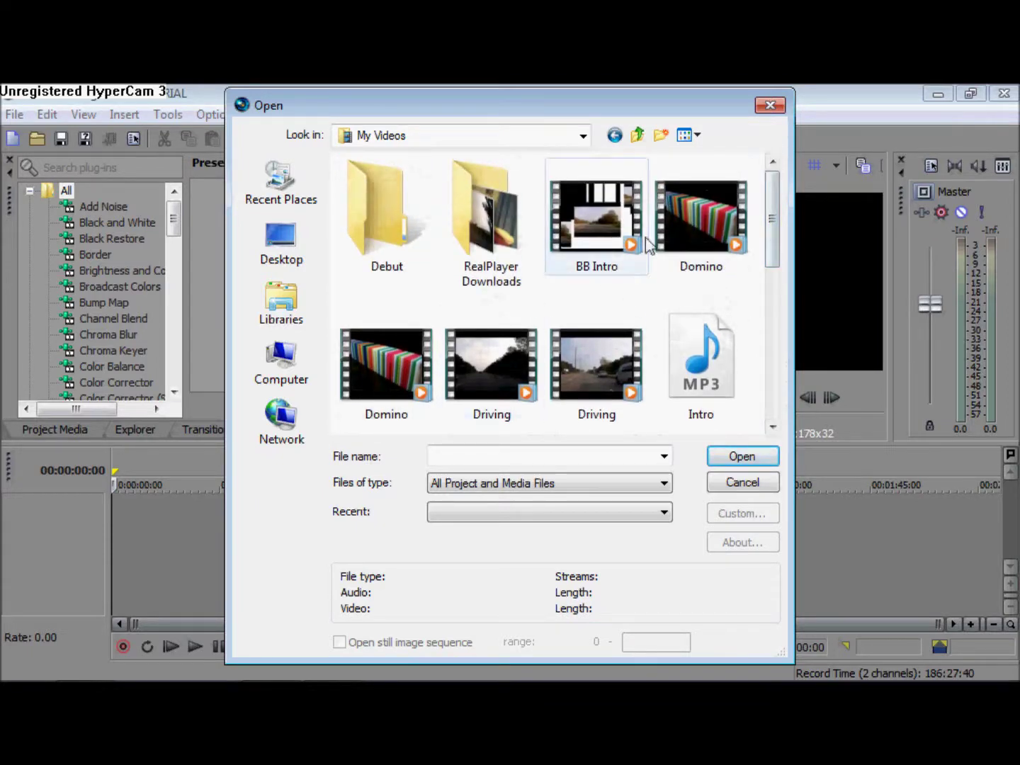
{"action": "left_click", "coordinate": [665, 229]}
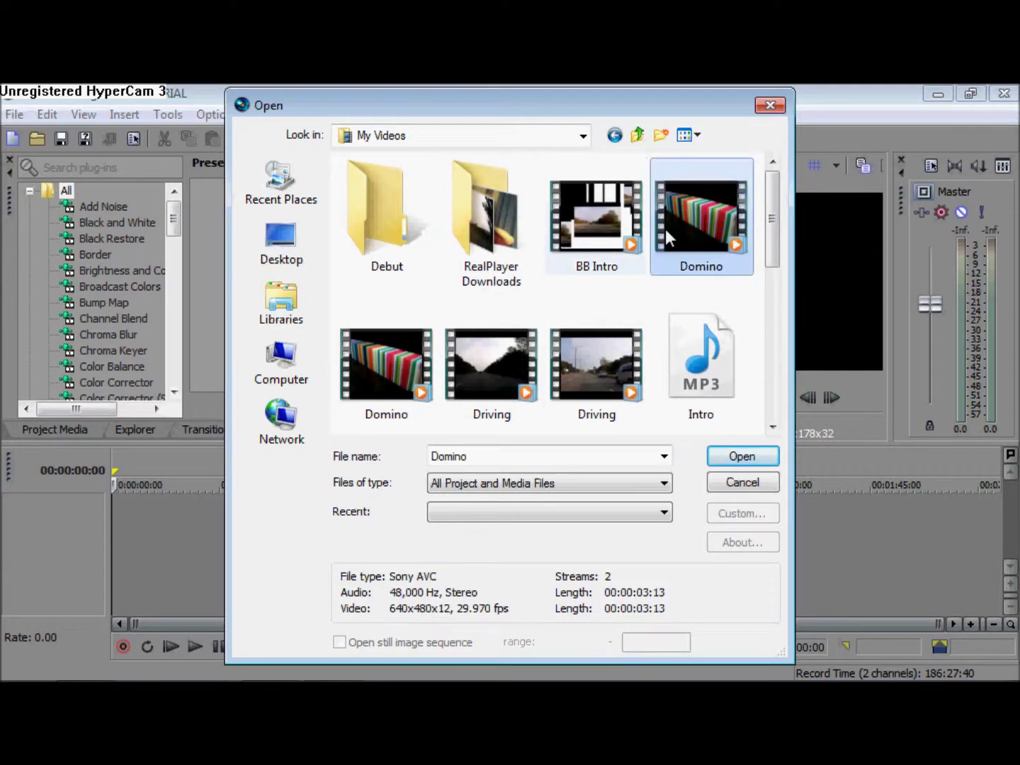
{"action": "left_click", "coordinate": [397, 370]}
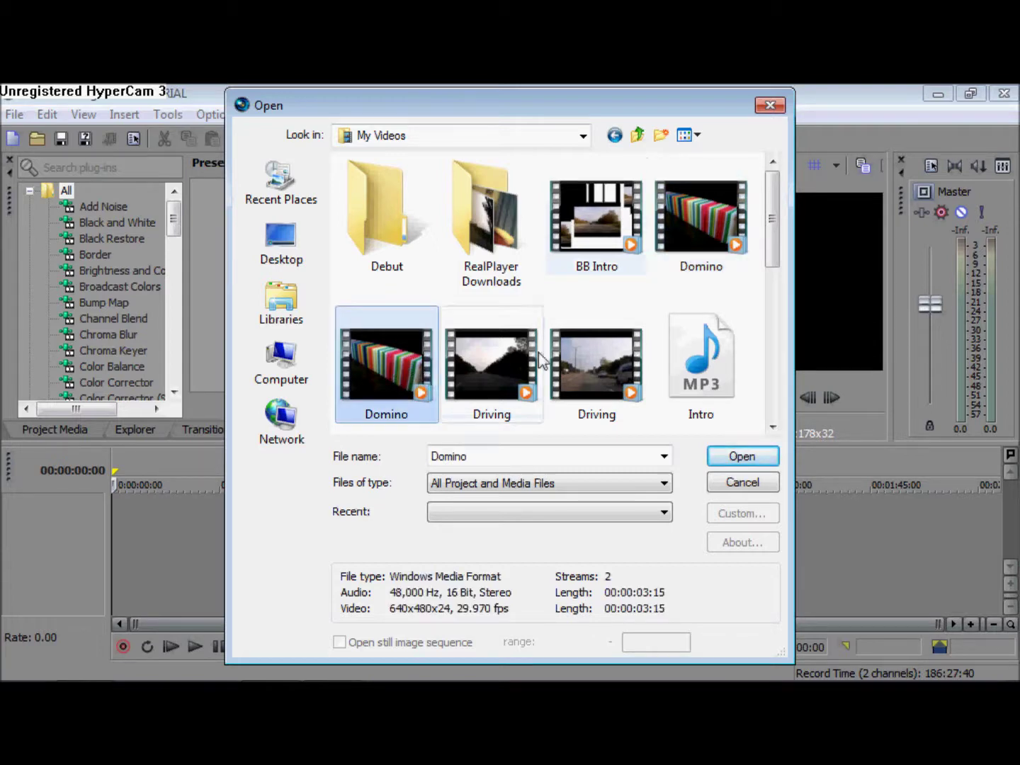
Switch to the Documents library, select the Drivers Vegas project and open it.
{"action": "left_click", "coordinate": [288, 277]}
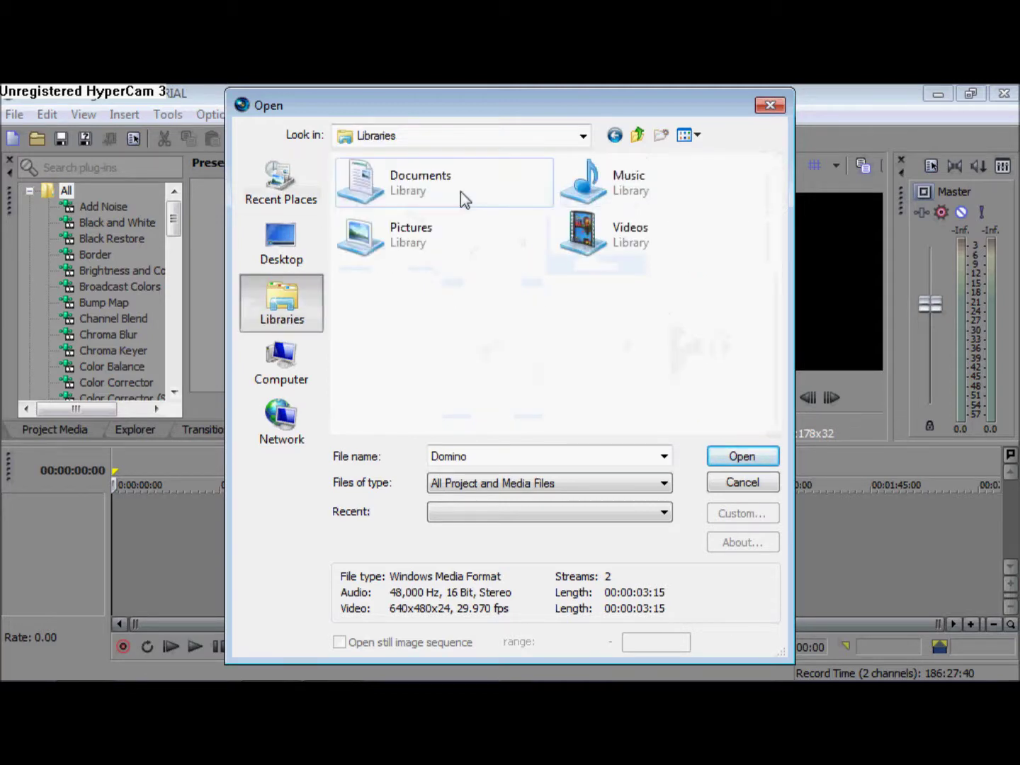
{"action": "double_click", "coordinate": [460, 193]}
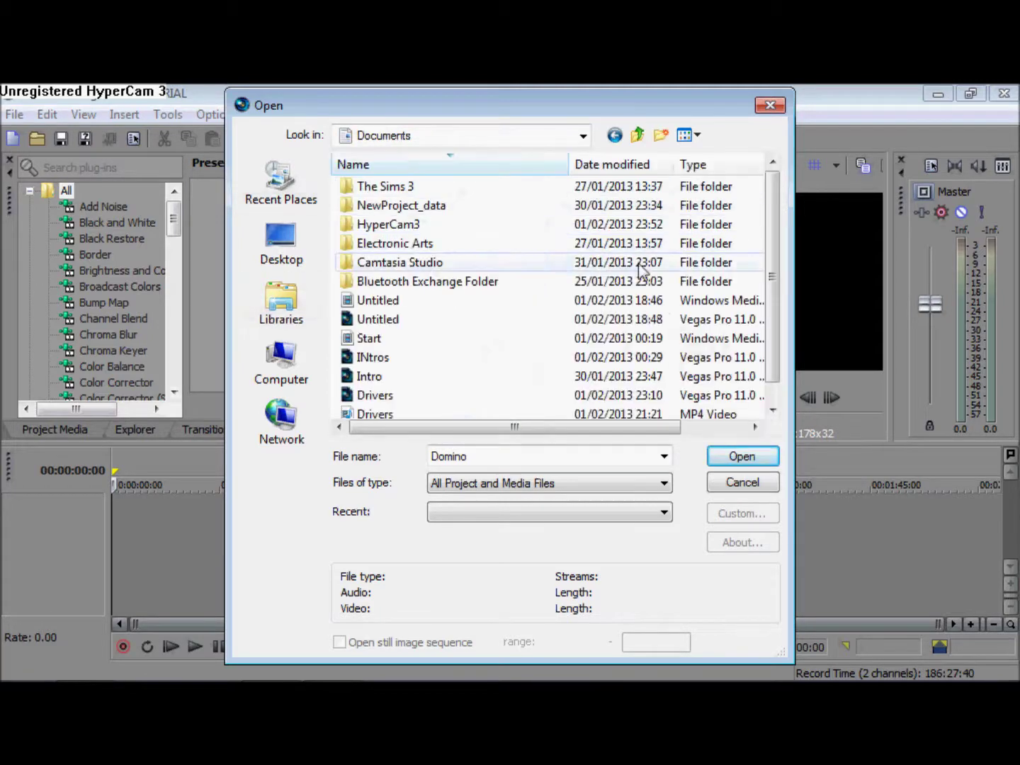
{"action": "left_click", "coordinate": [682, 306]}
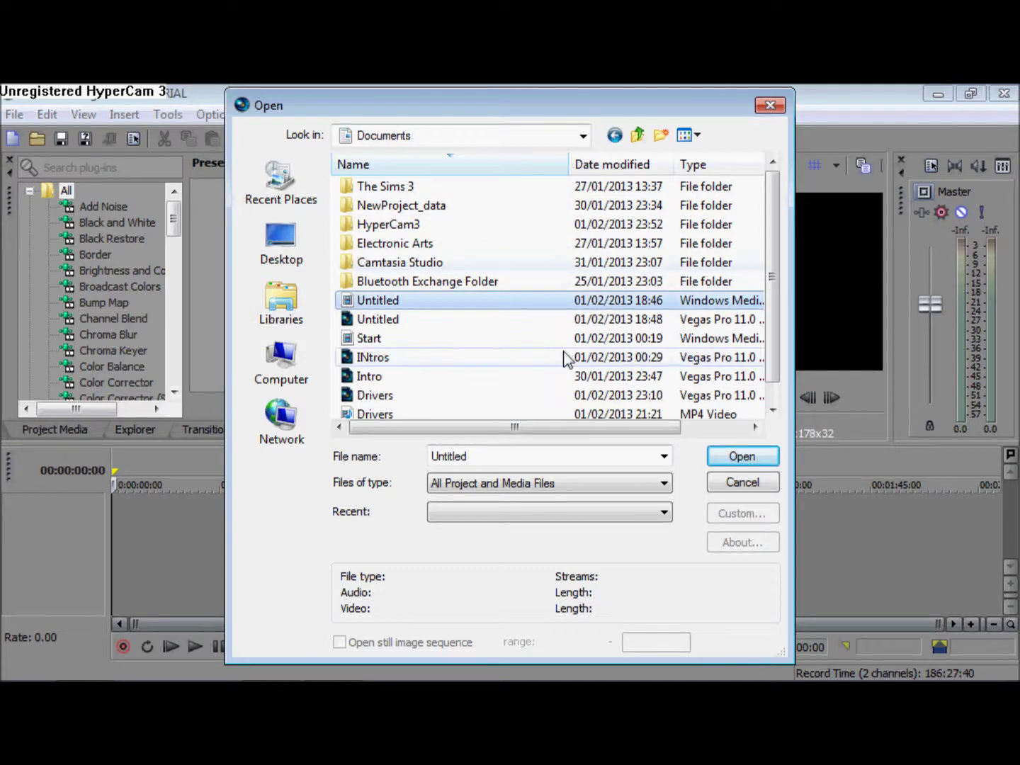
{"action": "left_click_drag", "start_coordinate": [779, 329], "coordinate": [777, 353]}
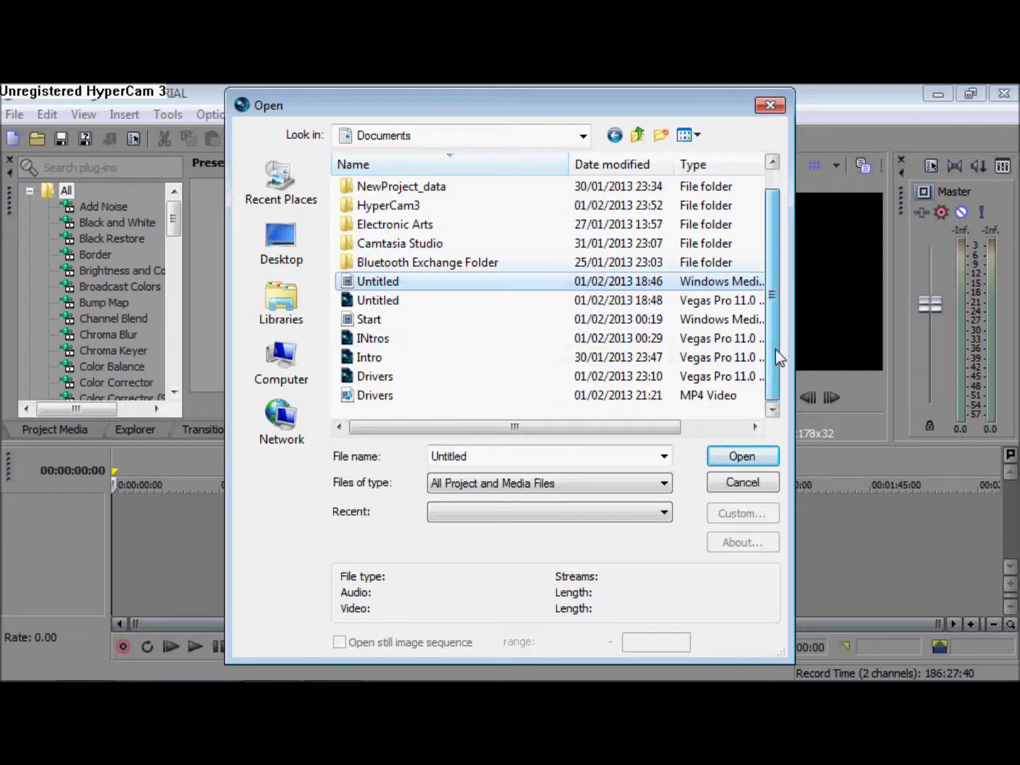
{"action": "left_click", "coordinate": [623, 379]}
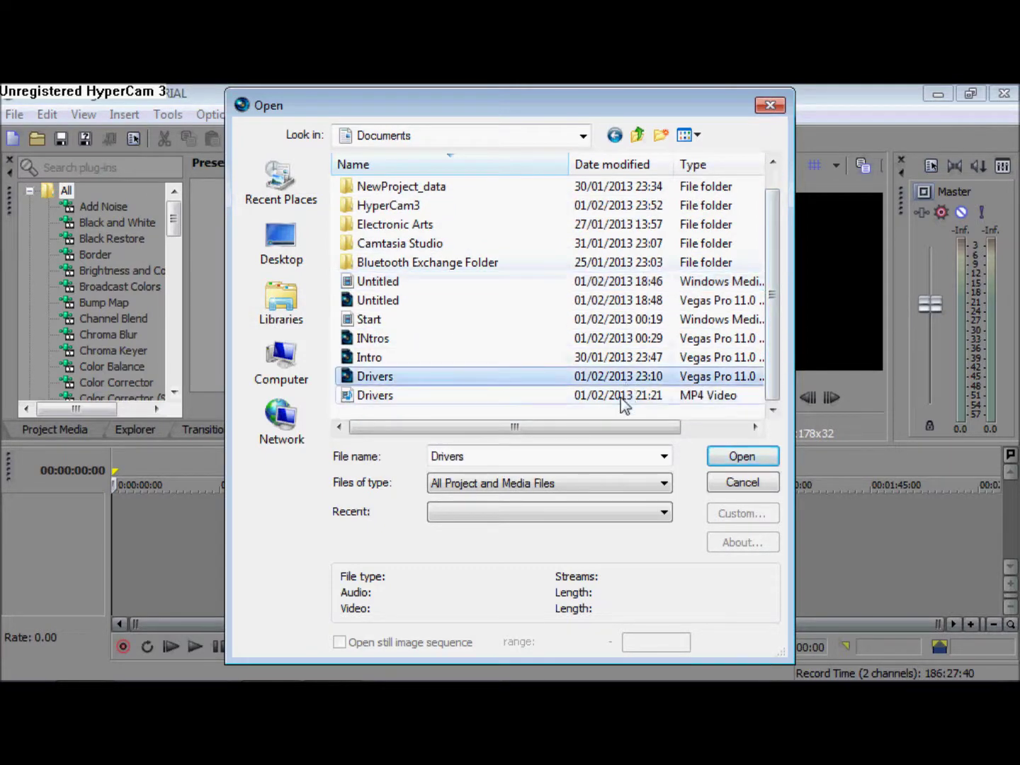
{"action": "left_click", "coordinate": [743, 457]}
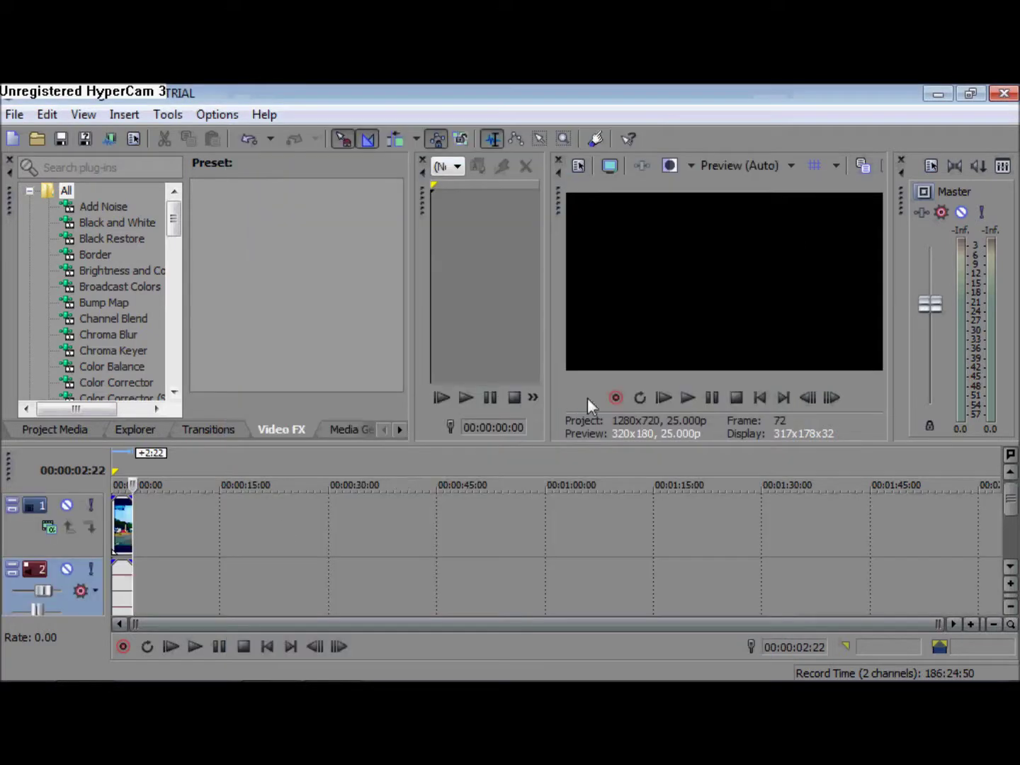
Play back the Drivers project, then delete its audio track with Delete Track.
{"action": "left_click", "coordinate": [668, 399]}
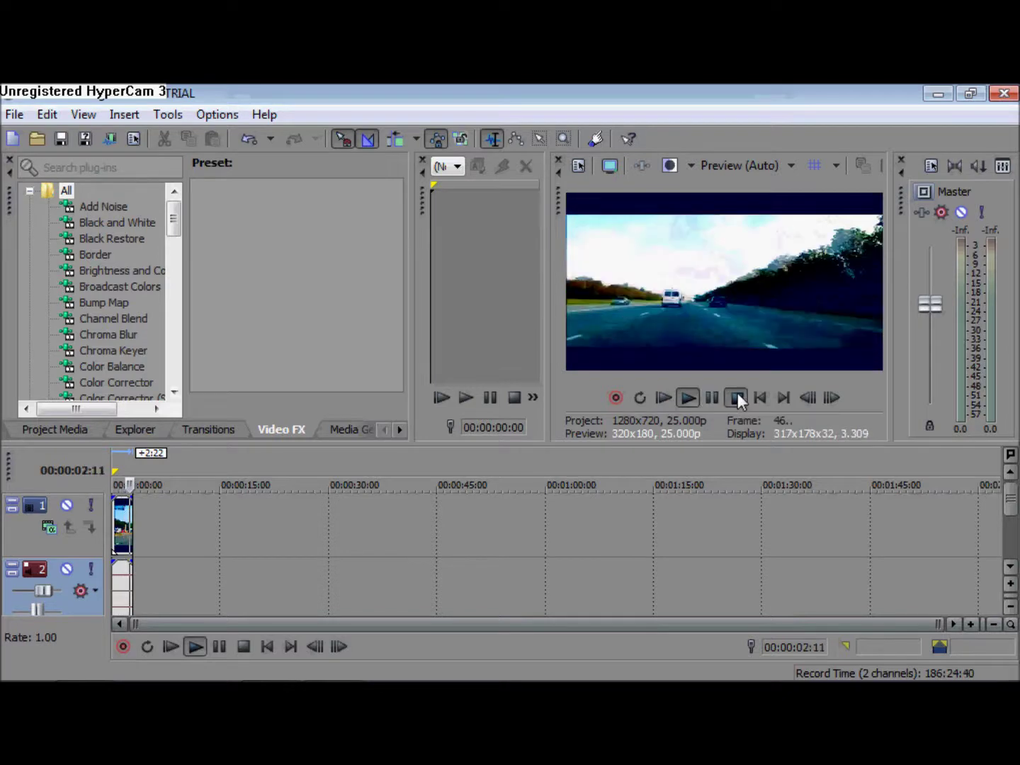
{"action": "left_click", "coordinate": [115, 539]}
{"action": "key", "text": "Delete"}
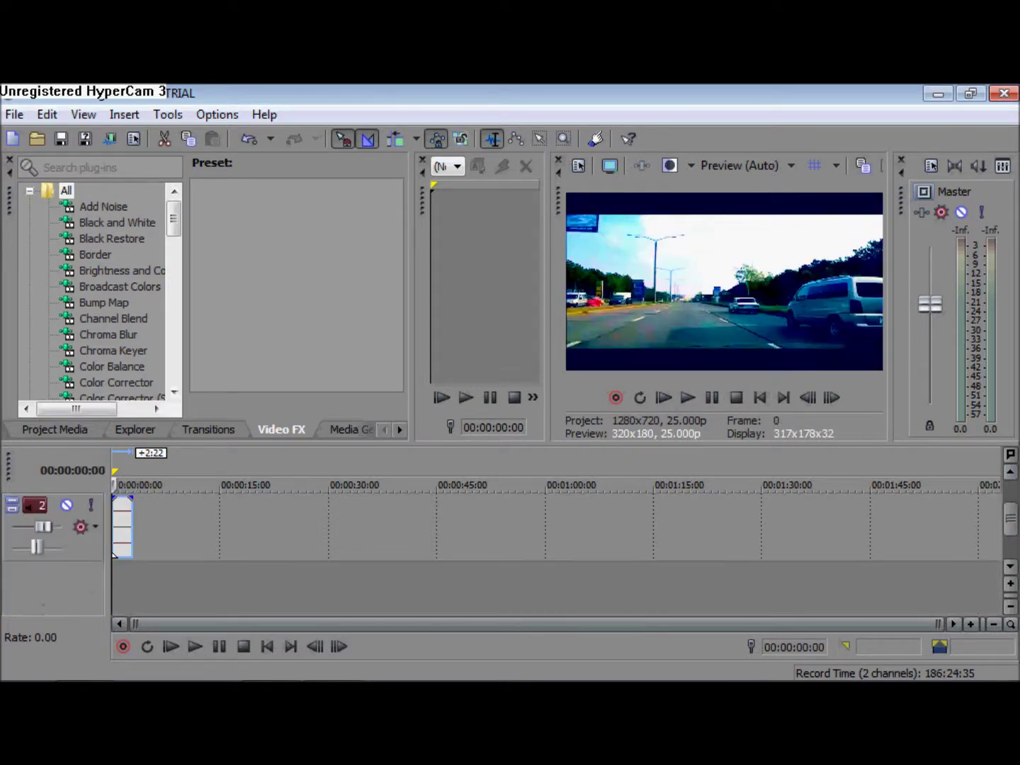
{"action": "right_click", "coordinate": [80, 550]}
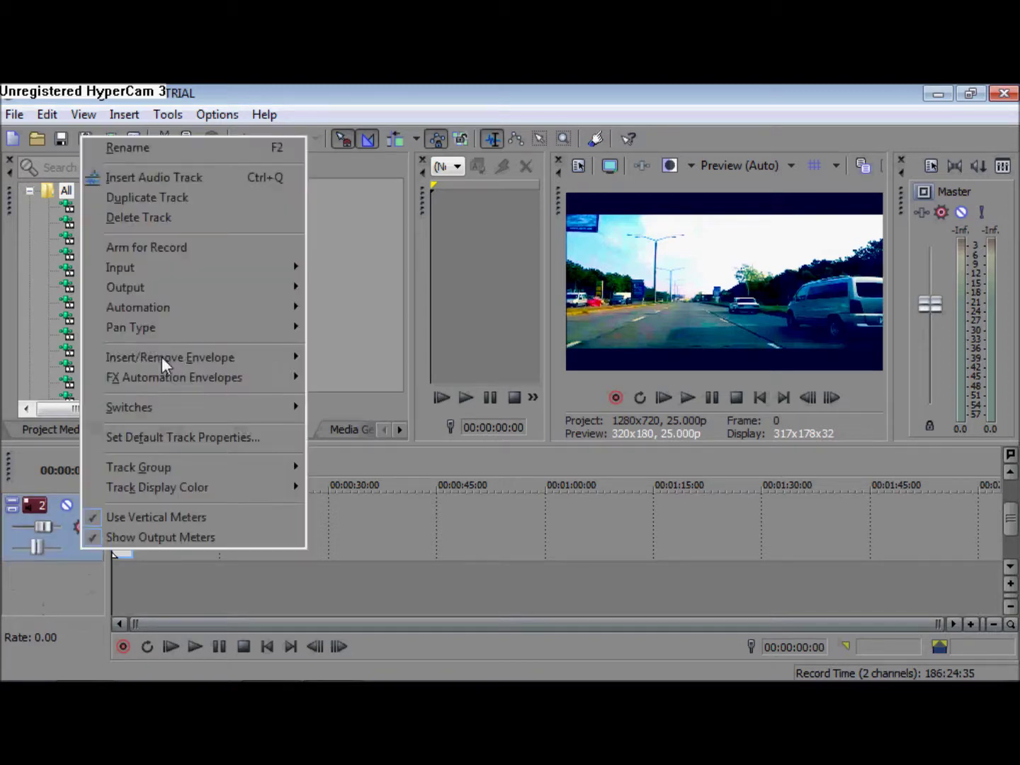
{"action": "left_click", "coordinate": [138, 218]}
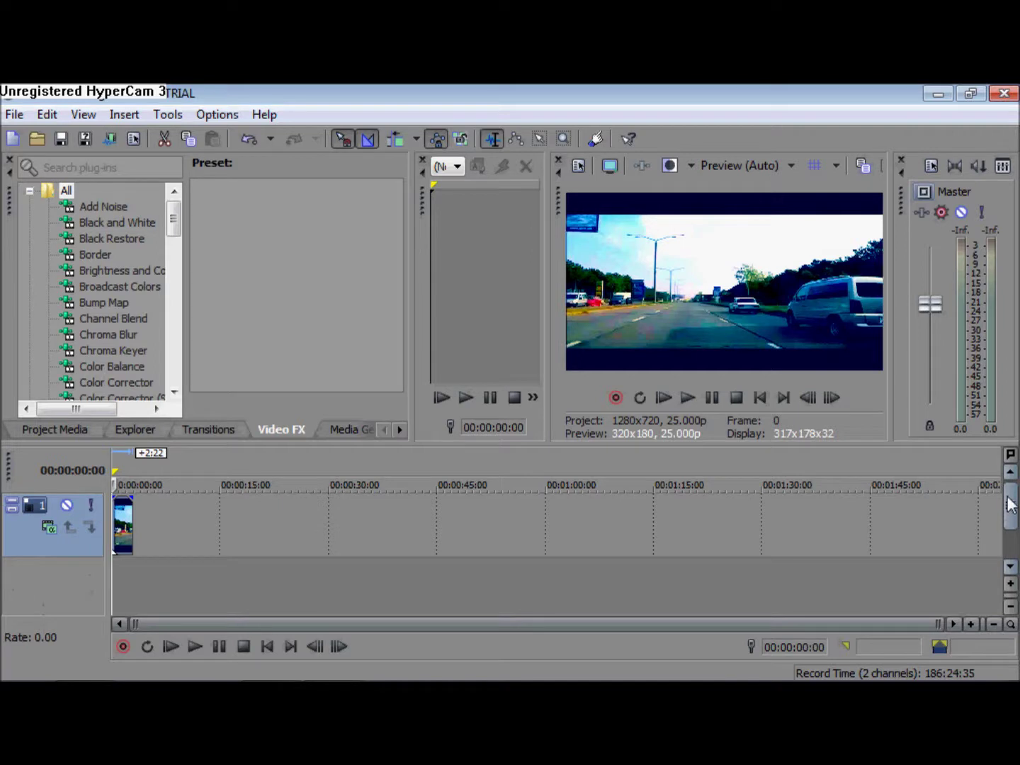
{"action": "left_click", "coordinate": [15, 113]}
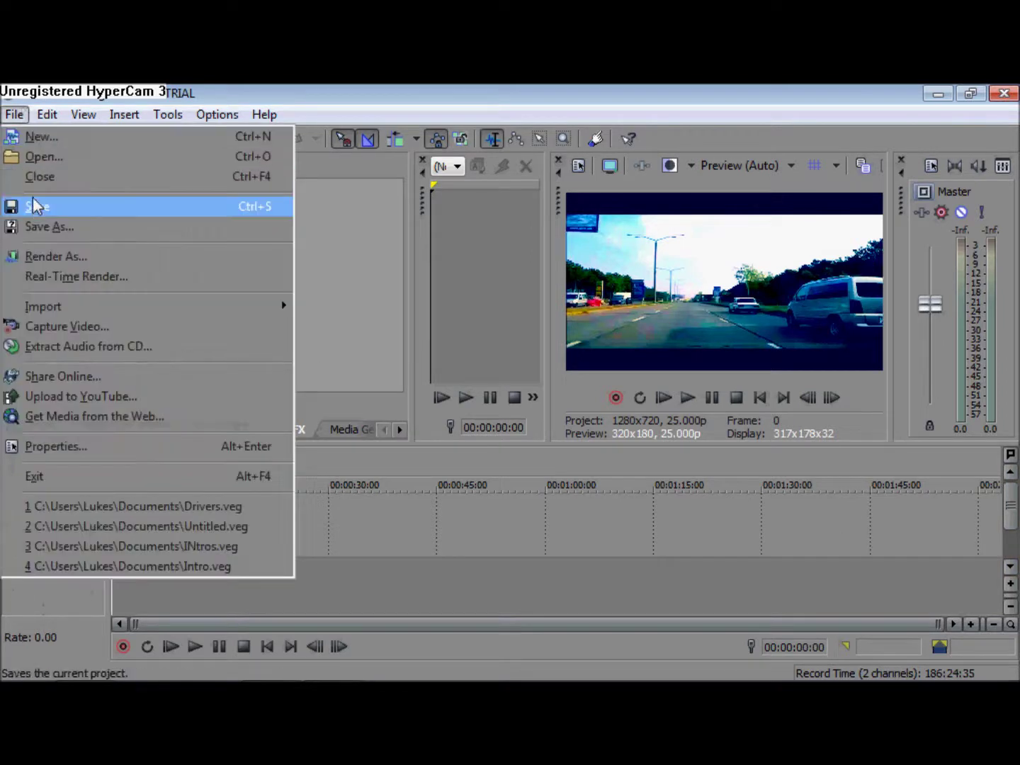
Dismiss the File menu twice without choosing any command, leaving the project unchanged.
{"action": "left_click", "coordinate": [377, 318]}
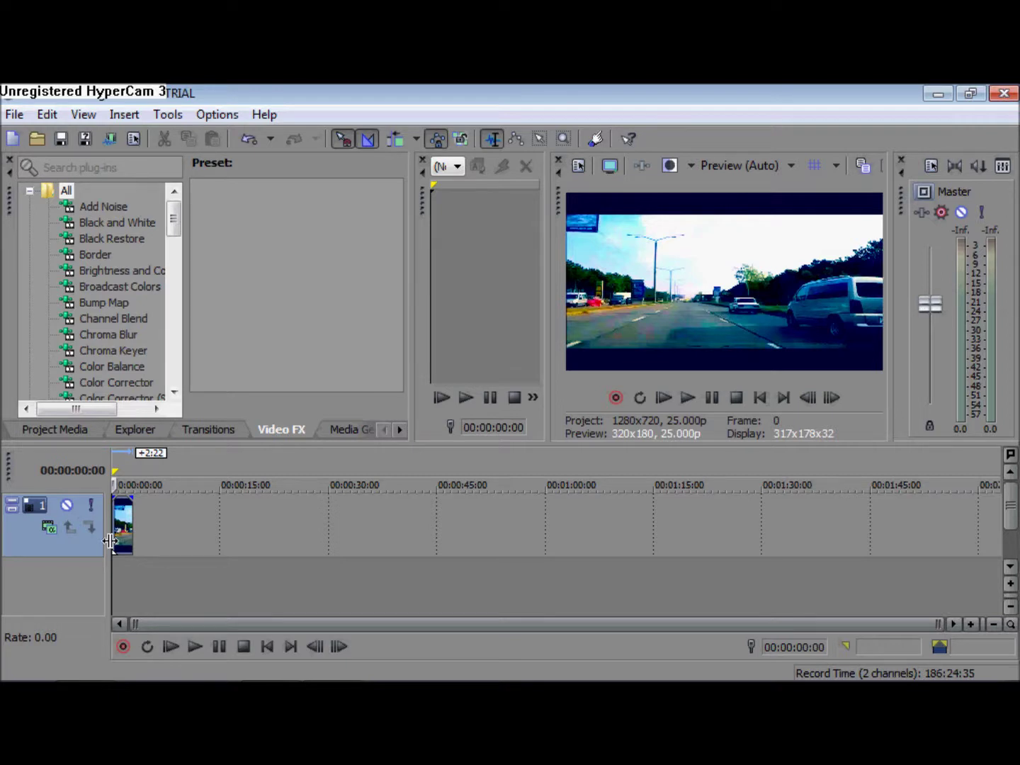
{"action": "left_click", "coordinate": [15, 114]}
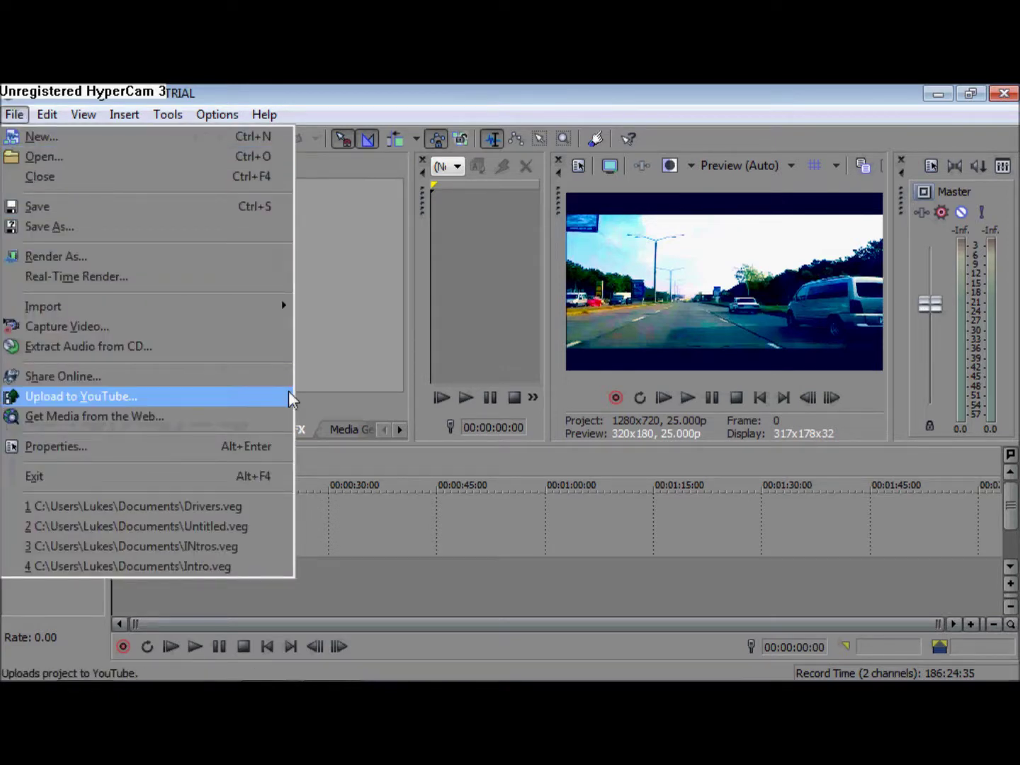
{"action": "left_click", "coordinate": [332, 369]}
Open the Documents library from the Start menu and shrink Explorer so Vegas shows behind.
{"action": "mouse_move", "coordinate": [142, 667]}
{"action": "left_click", "coordinate": [10, 672]}
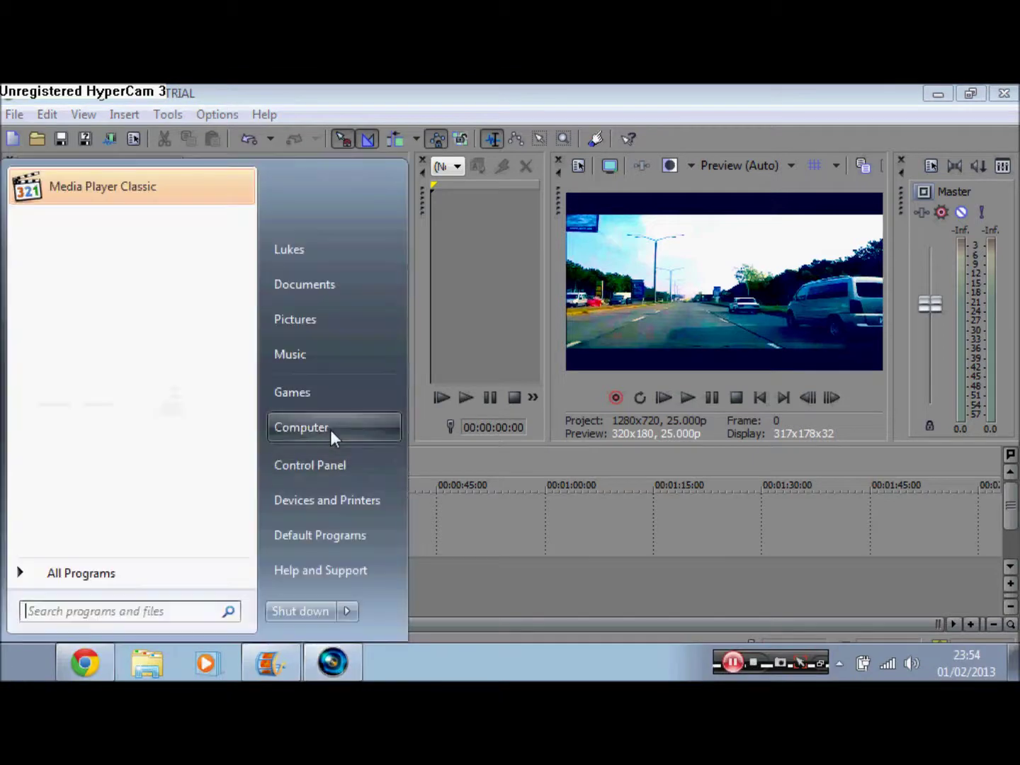
{"action": "left_click", "coordinate": [310, 283]}
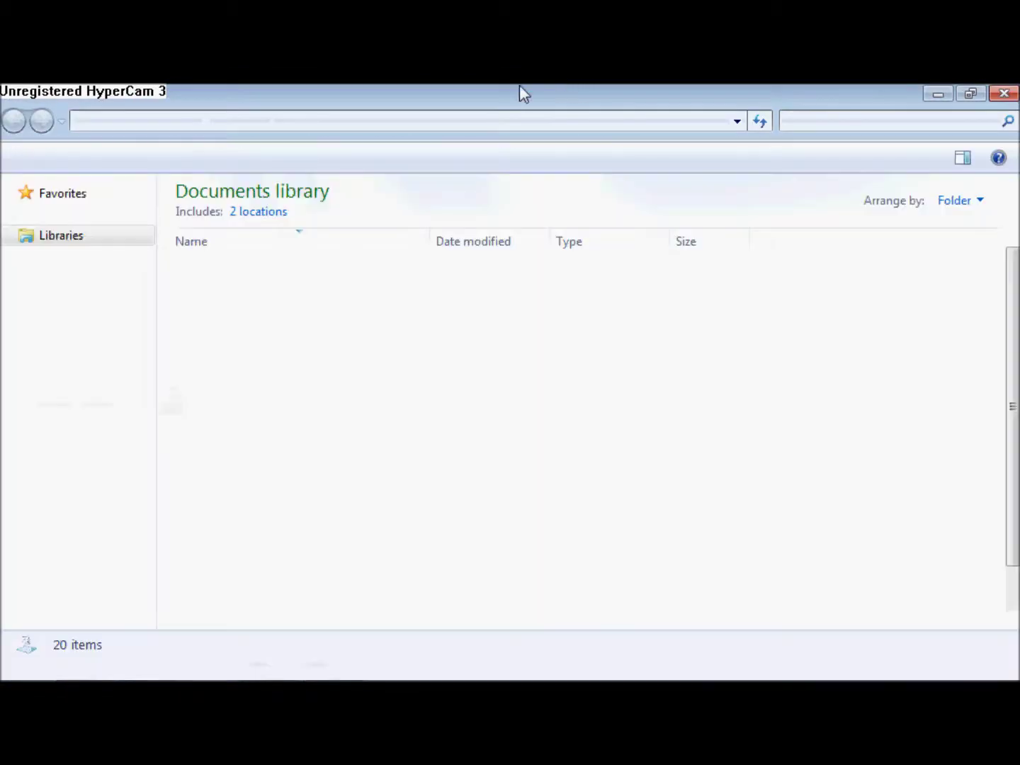
{"action": "left_click_drag", "start_coordinate": [519, 86], "coordinate": [715, 160]}
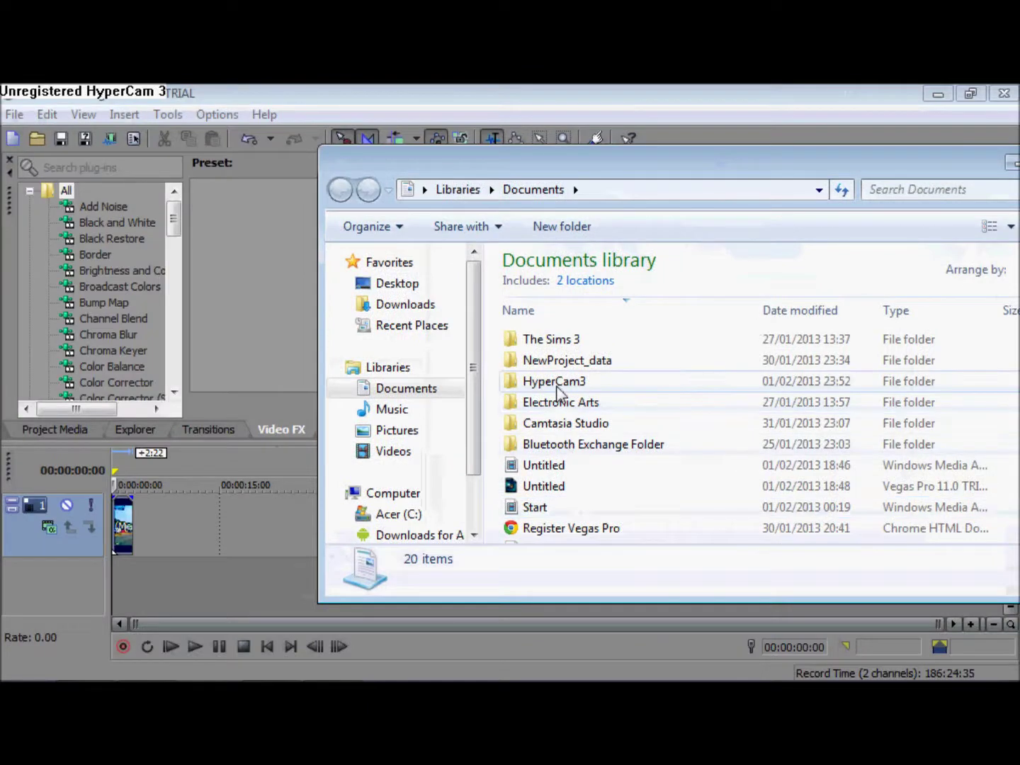
Drag the Drivers MP4 from Documents onto the Vegas timeline and minimise Explorer.
{"action": "double_click", "coordinate": [549, 529]}
{"action": "key", "text": "Down"}
{"action": "key", "text": "Down"}
{"action": "key", "text": "Down"}
{"action": "key", "text": "Down"}
{"action": "key", "text": "Down"}
{"action": "key", "text": "Down"}
{"action": "key", "text": "Down"}
{"action": "key", "text": "Down"}
{"action": "key", "text": "Down"}
{"action": "key", "text": "Down"}
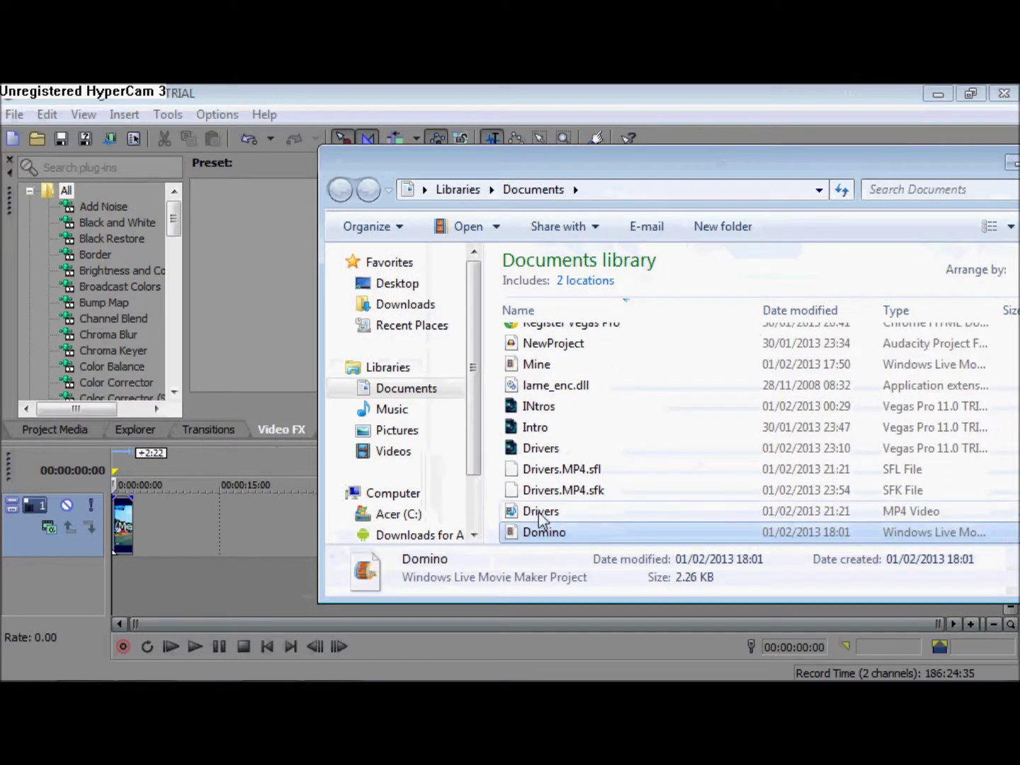
{"action": "left_click_drag", "start_coordinate": [539, 512], "coordinate": [111, 606]}
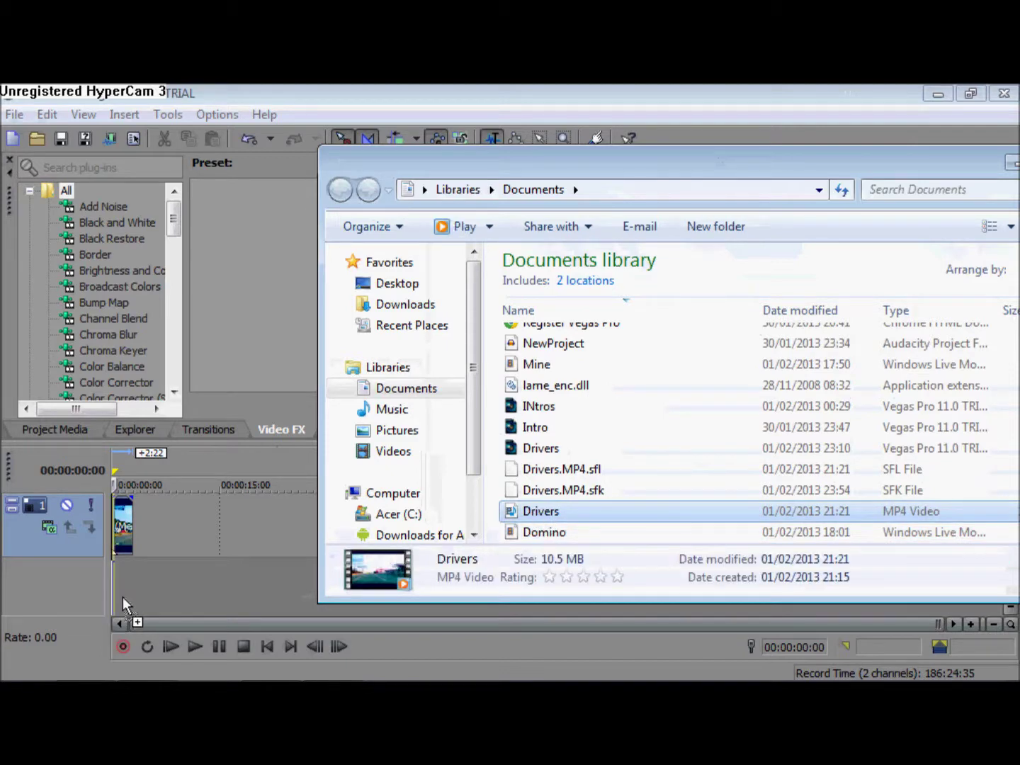
{"action": "left_click_drag", "start_coordinate": [929, 171], "coordinate": [799, 201]}
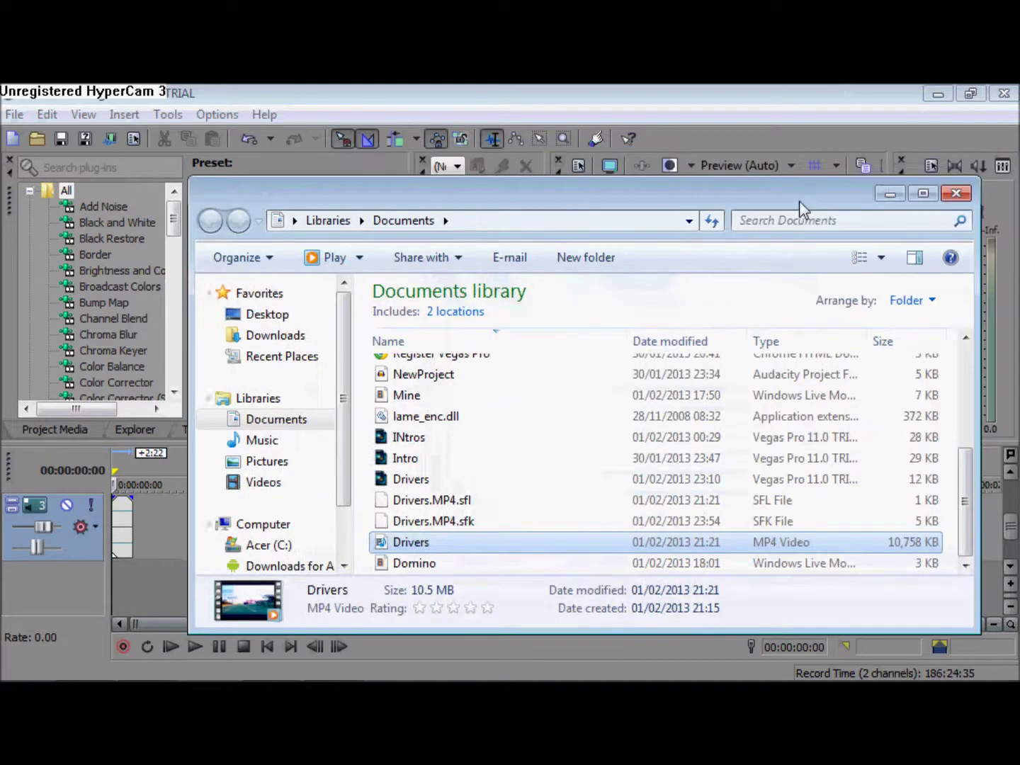
{"action": "left_click", "coordinate": [890, 193]}
Delete the extra audio track and zoom the timeline in three steps on the Drivers clips.
{"action": "right_click", "coordinate": [92, 553]}
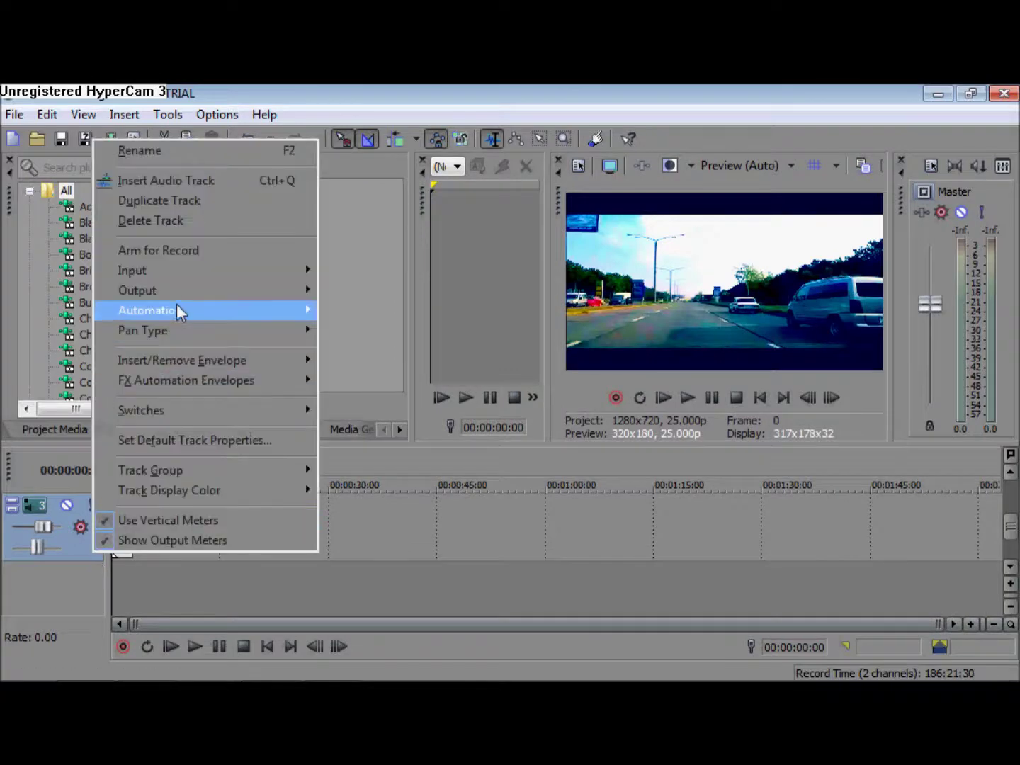
{"action": "left_click", "coordinate": [180, 223]}
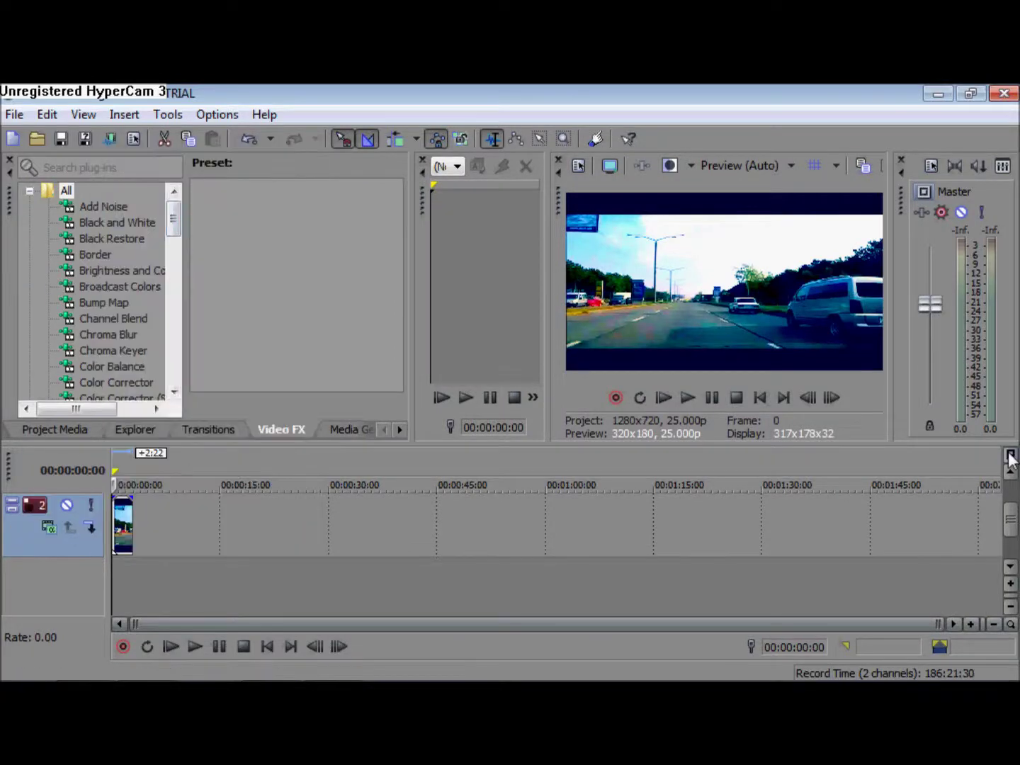
{"action": "left_click", "coordinate": [1011, 459]}
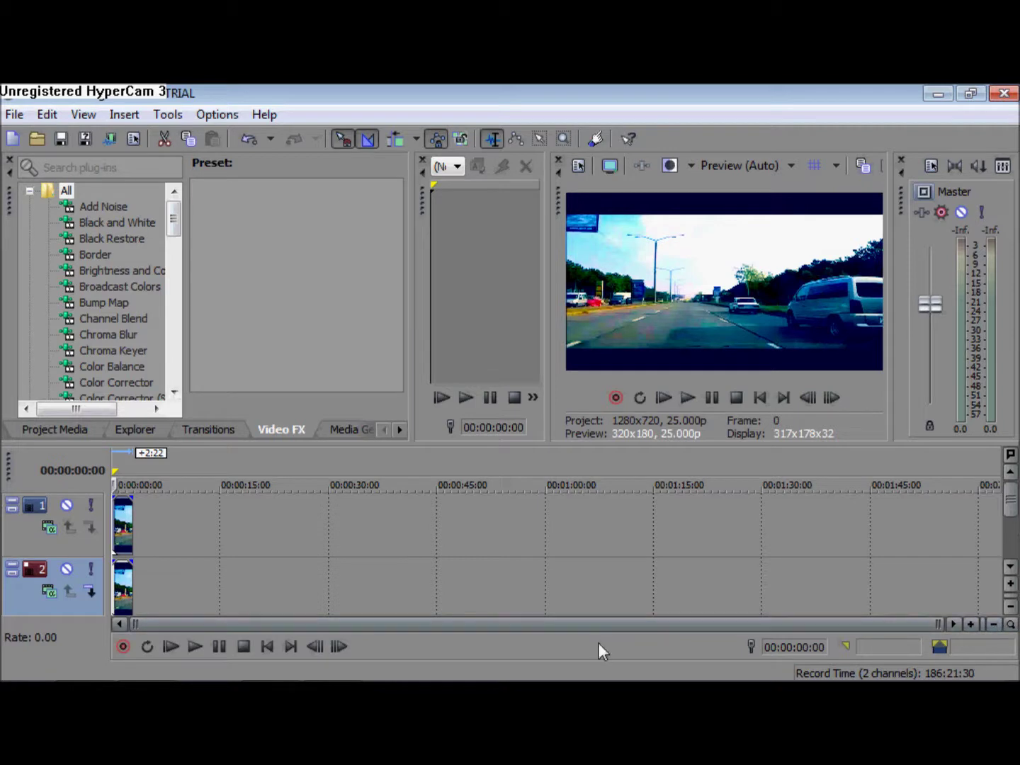
{"action": "left_click", "coordinate": [970, 624]}
{"action": "left_click", "coordinate": [970, 622]}
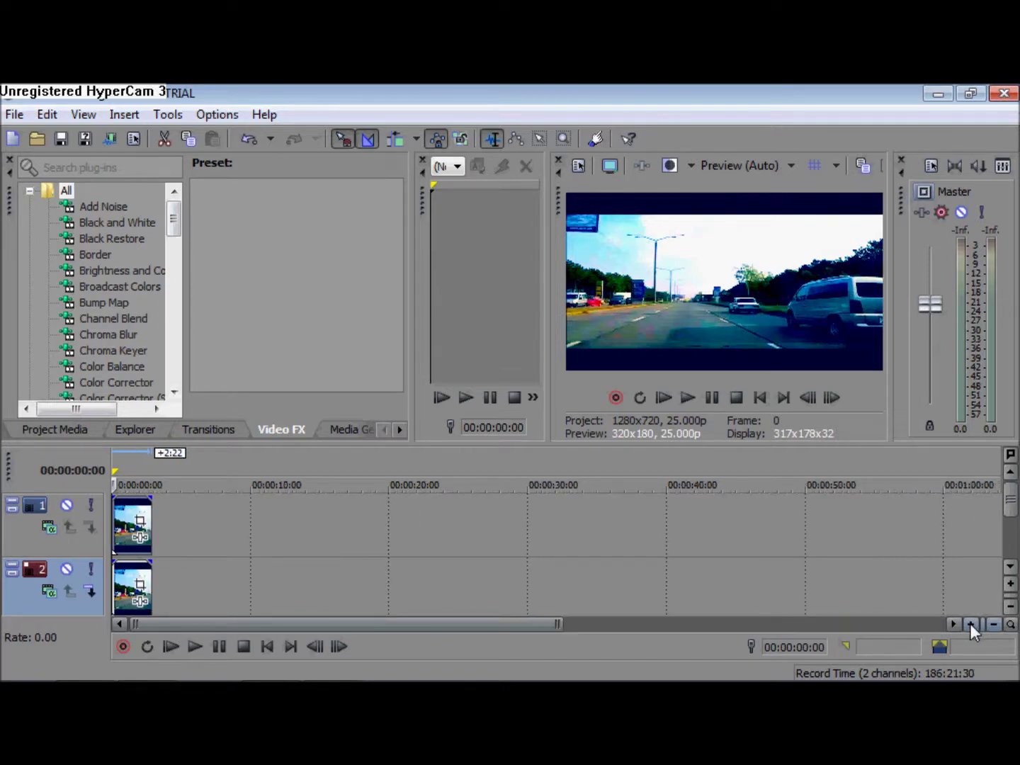
{"action": "left_click", "coordinate": [969, 623]}
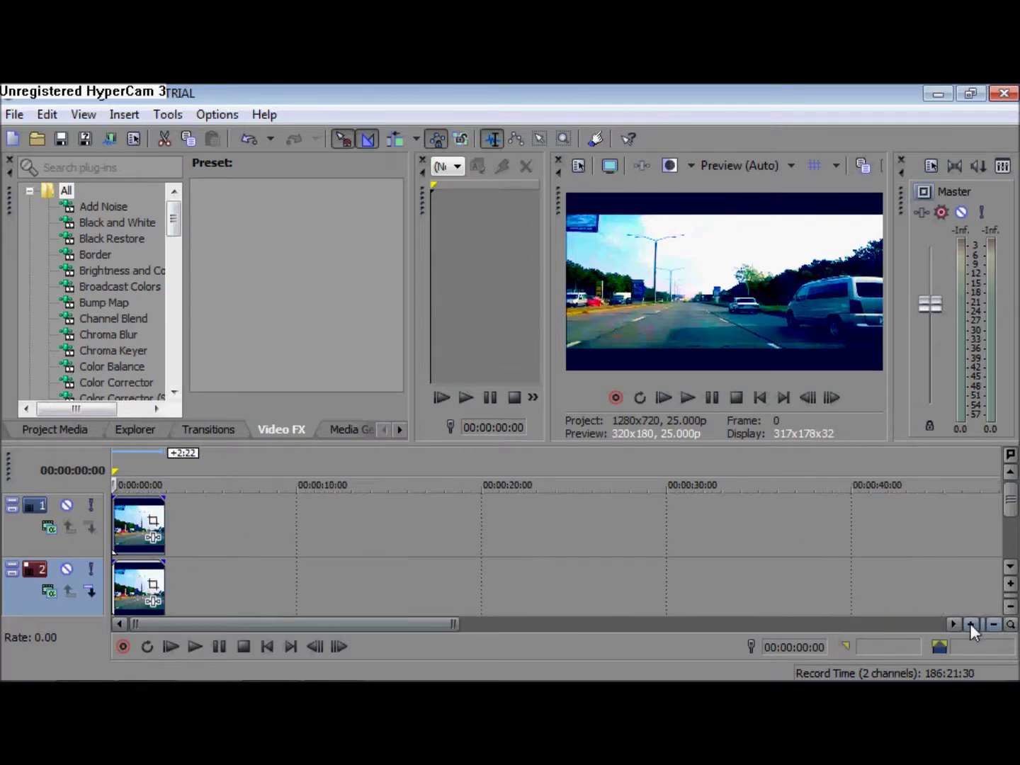
Shrink the track 1 Drivers clip into a small inset with Event Pan/Crop.
{"action": "left_click", "coordinate": [153, 525]}
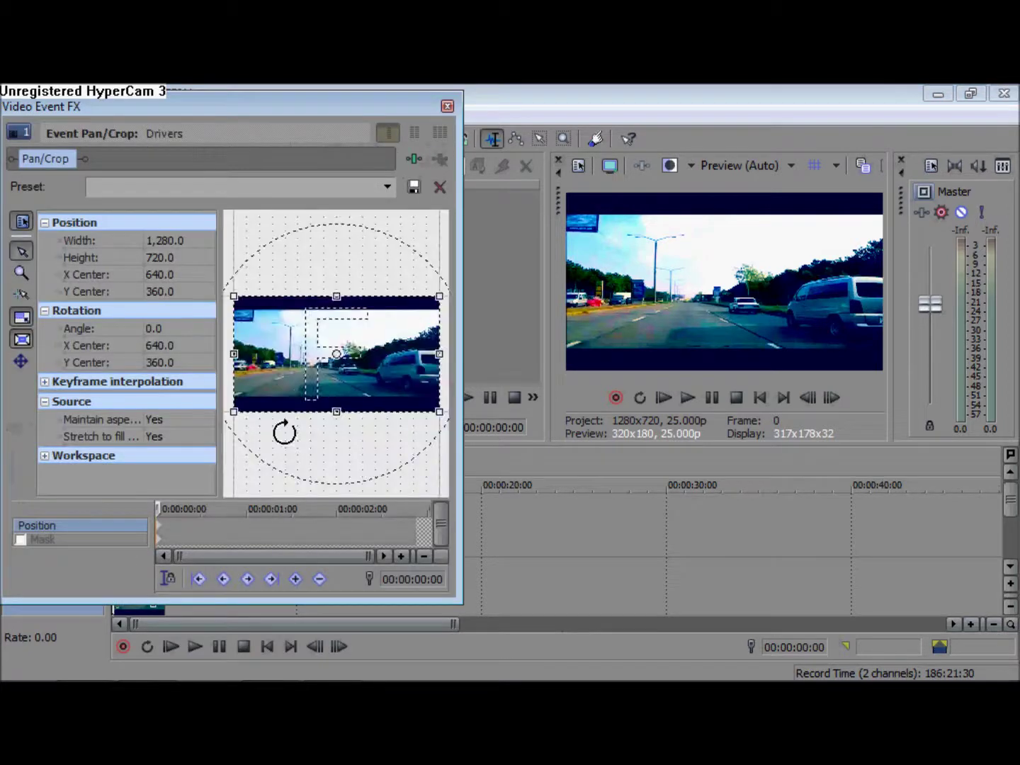
{"action": "left_click_drag", "start_coordinate": [234, 294], "coordinate": [113, 220]}
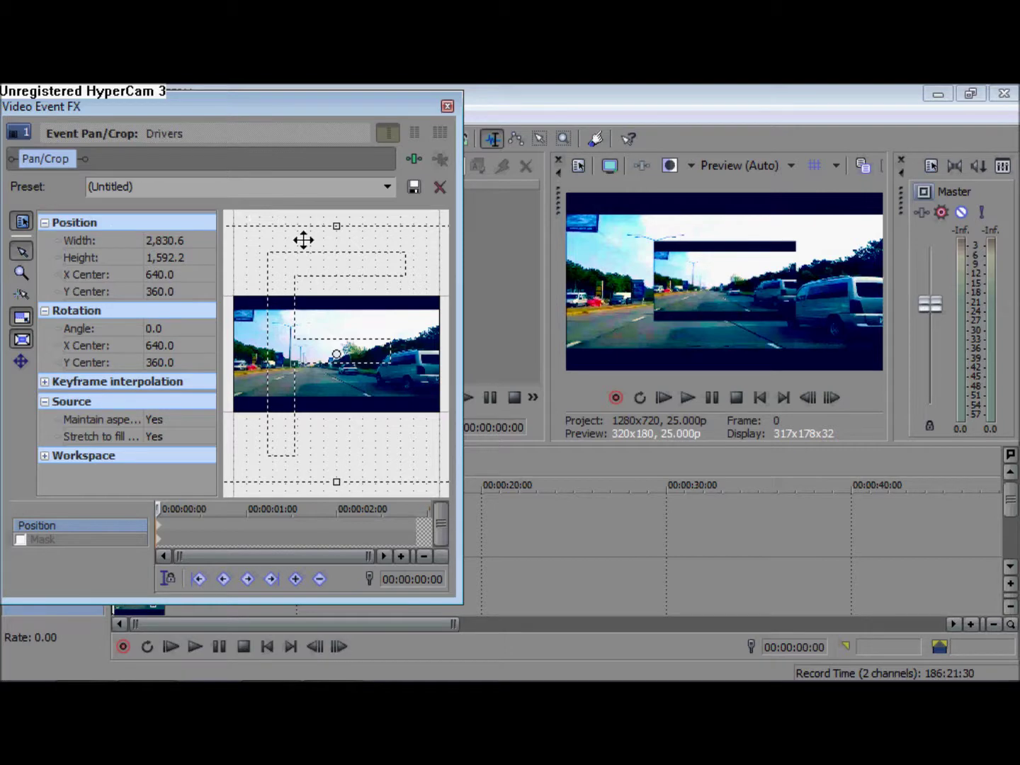
{"action": "left_click_drag", "start_coordinate": [337, 225], "coordinate": [336, 184]}
{"action": "left_click", "coordinate": [448, 107]}
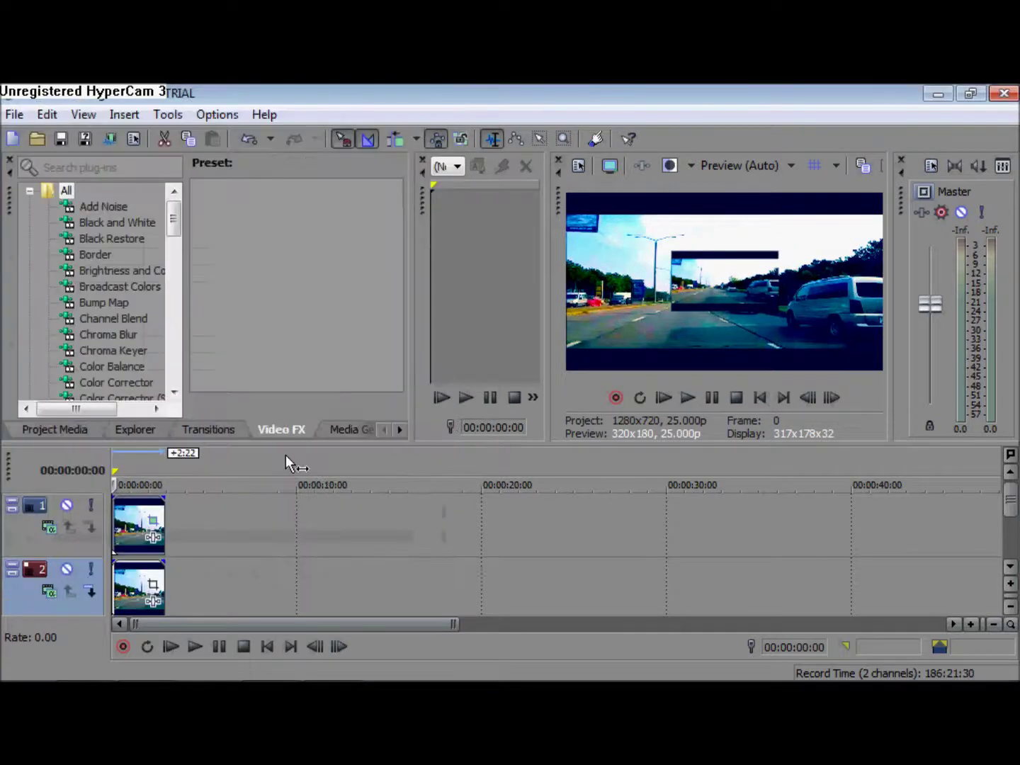
Shrink the track 2 Drivers clip via Pan/Crop to 3,061.8 × 1,722.3, shifted toward lower right.
{"action": "left_click", "coordinate": [155, 600]}
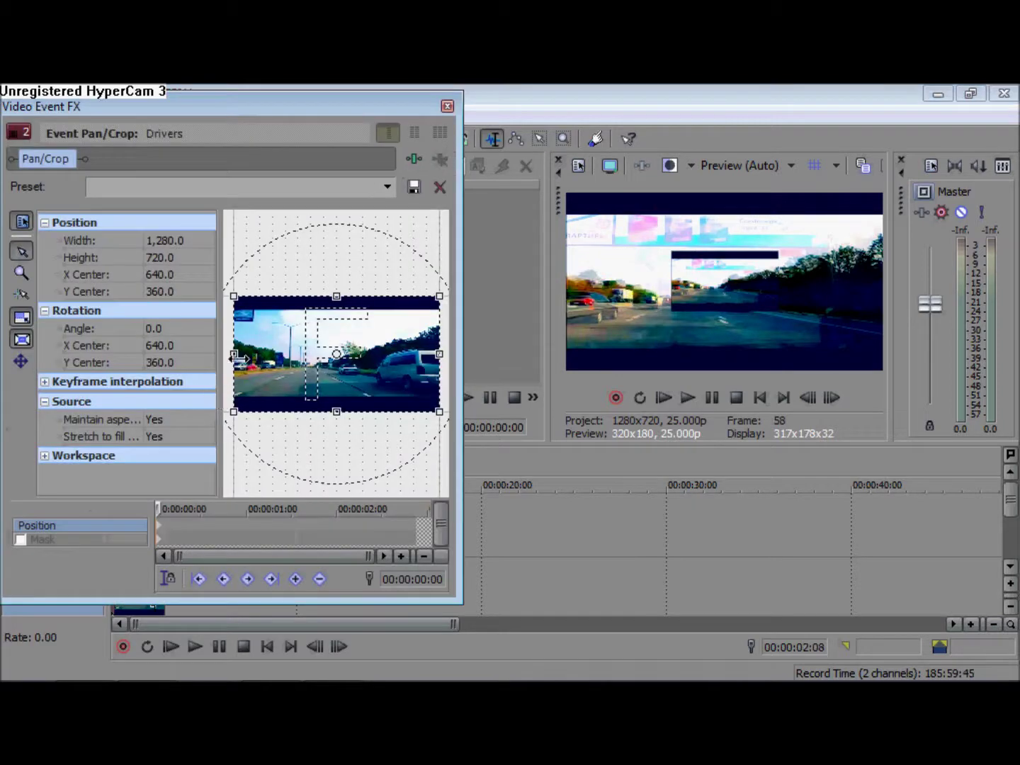
{"action": "left_click_drag", "start_coordinate": [229, 297], "coordinate": [87, 208]}
{"action": "left_click_drag", "start_coordinate": [272, 314], "coordinate": [170, 253]}
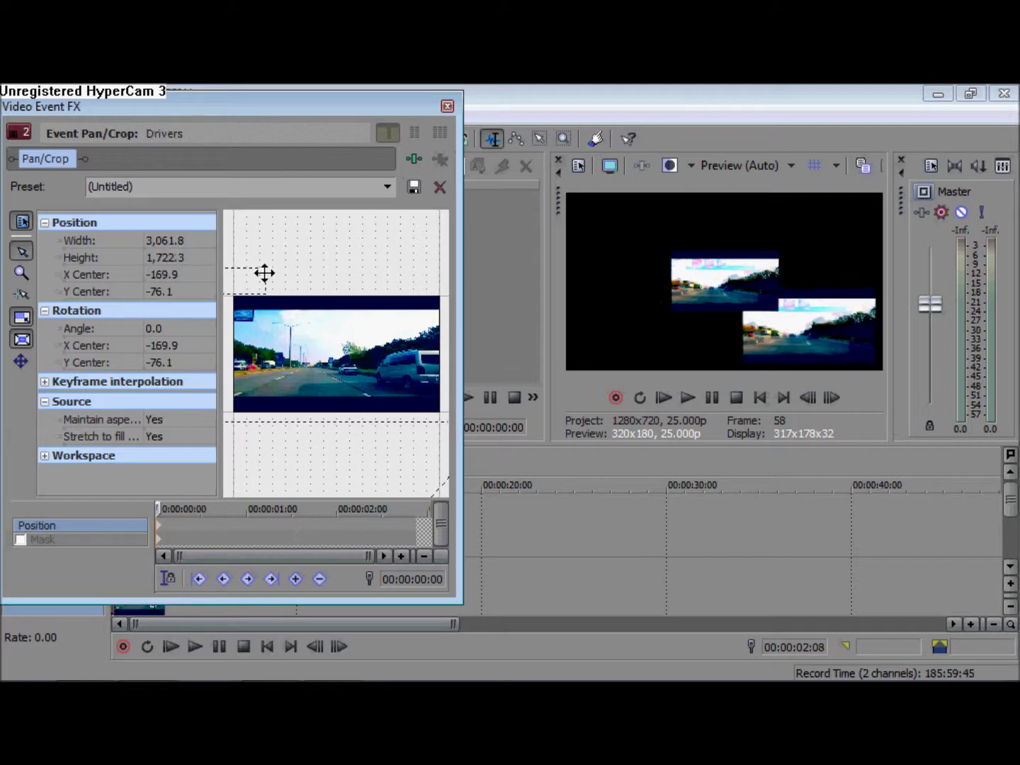
Reopen Pan/Crop on the track 1 clip and drag its inset into the top-left corner.
{"action": "left_click", "coordinate": [448, 105]}
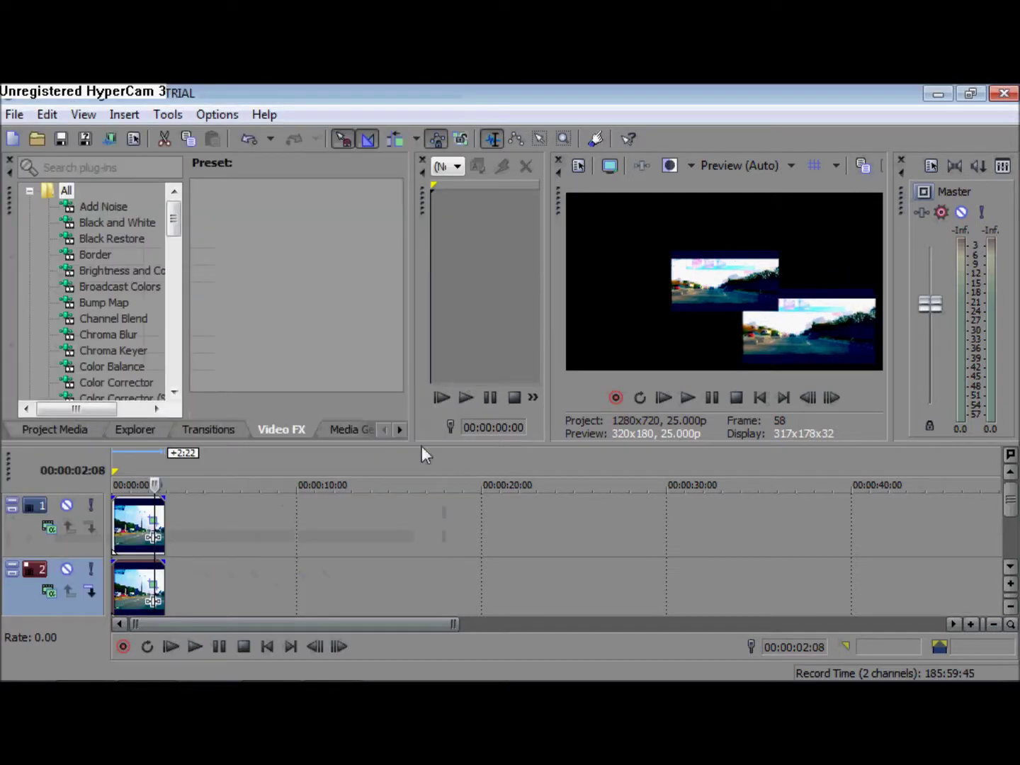
{"action": "left_click", "coordinate": [154, 524]}
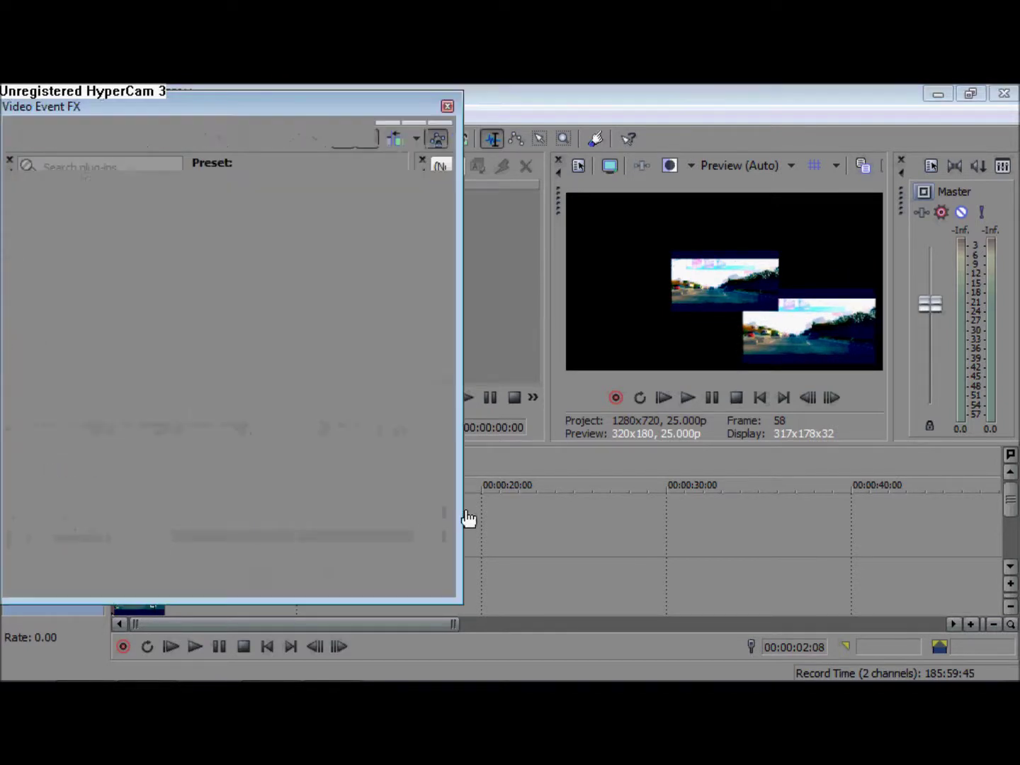
{"action": "left_click_drag", "start_coordinate": [312, 331], "coordinate": [442, 286]}
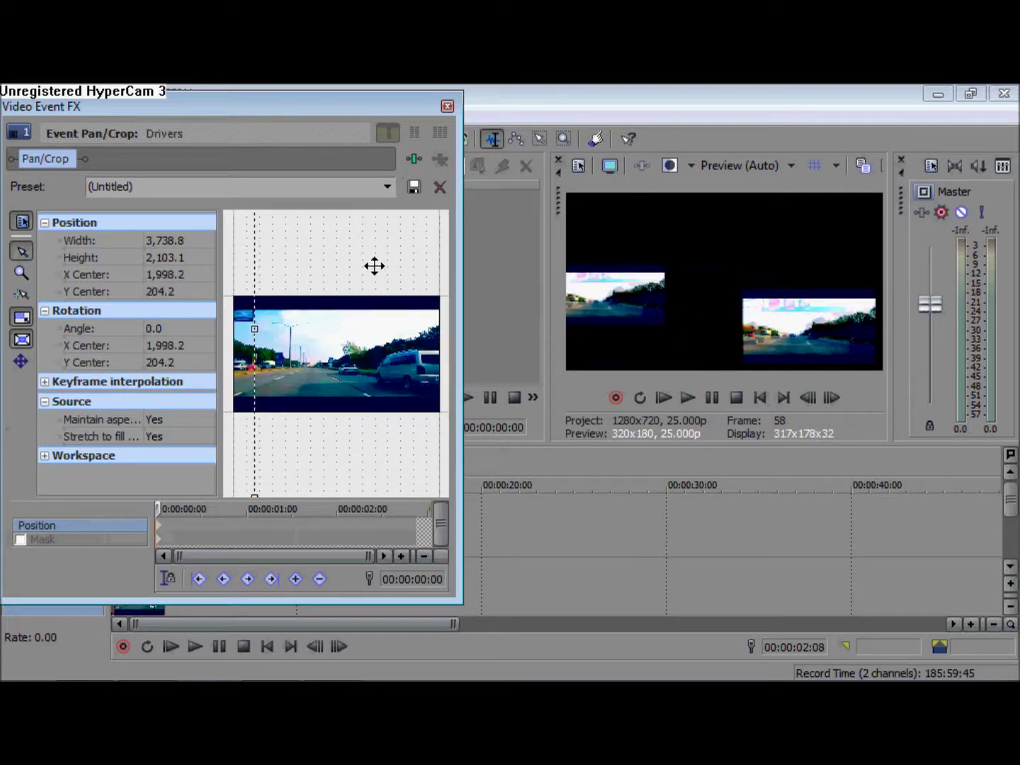
{"action": "left_click_drag", "start_coordinate": [374, 264], "coordinate": [425, 412]}
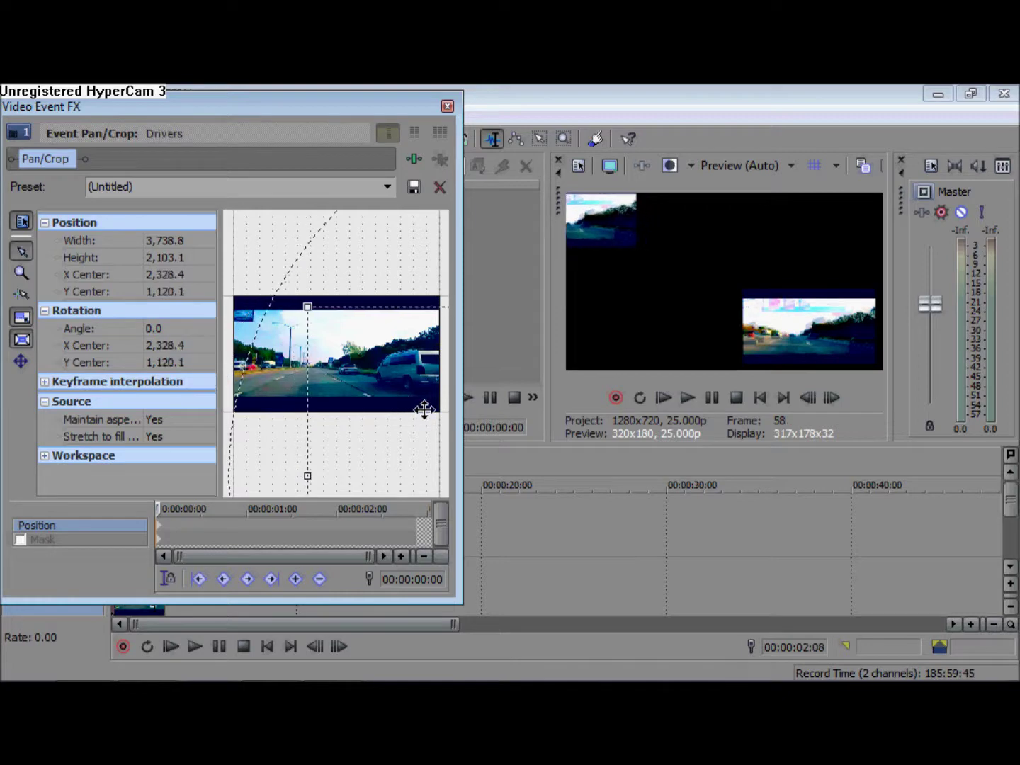
{"action": "left_click", "coordinate": [447, 105]}
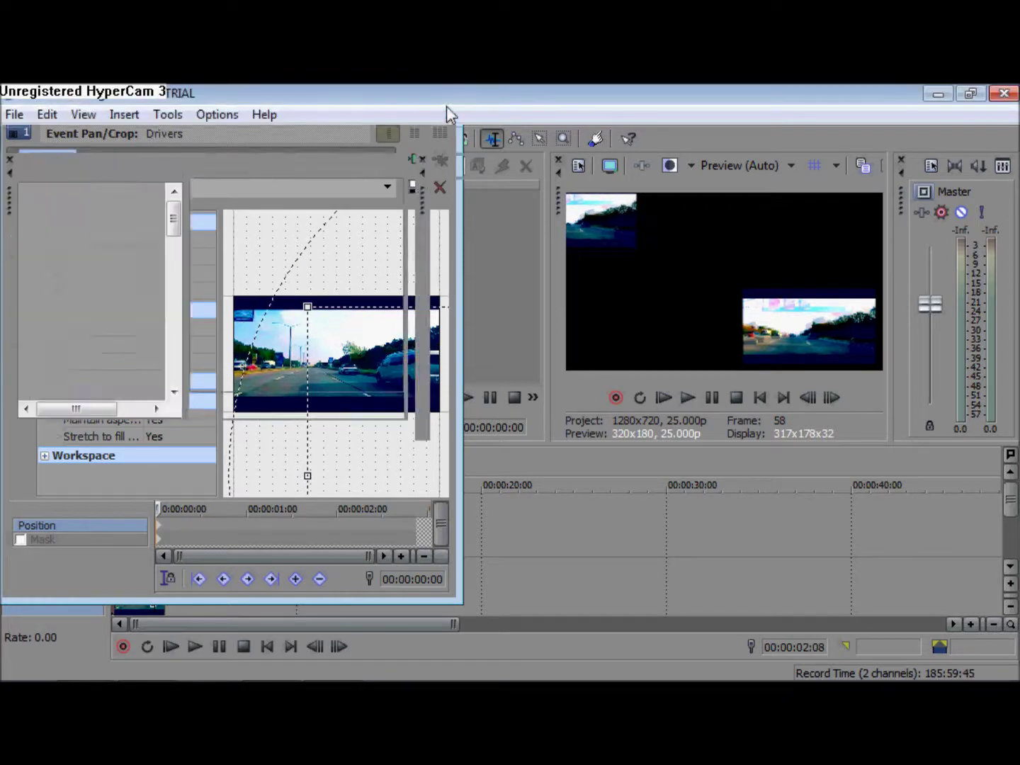
Switch to Explorer, open the Videos library and select the Domino video.
{"action": "key", "text": "Delete"}
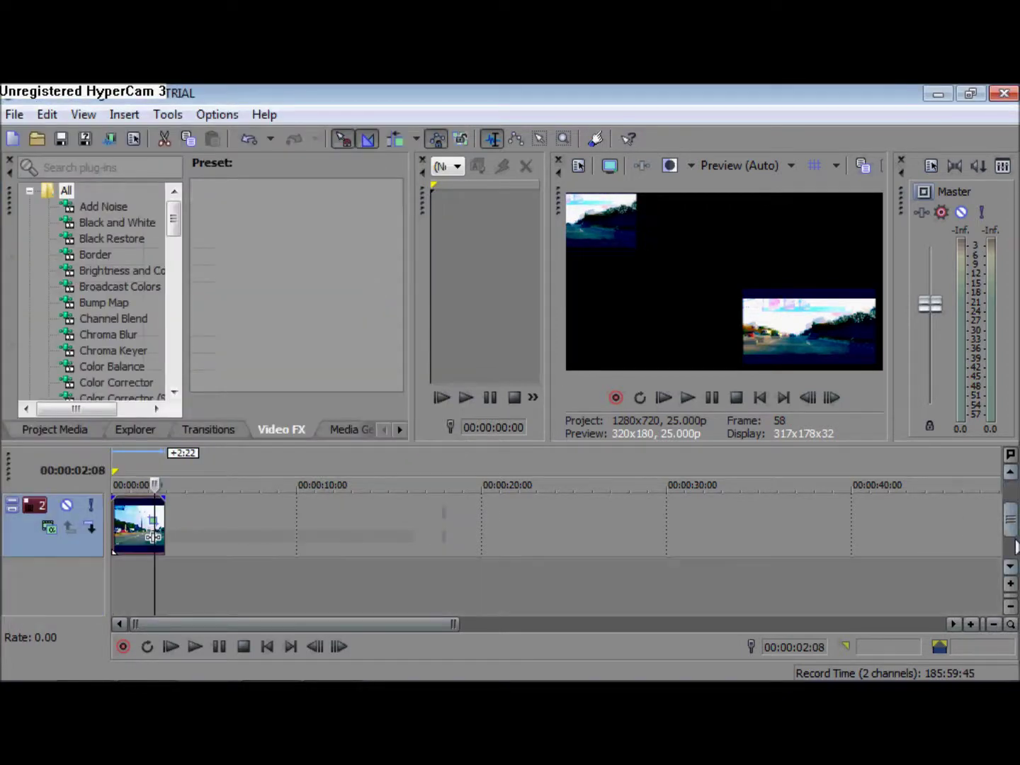
{"action": "key", "text": "alt+Tab"}
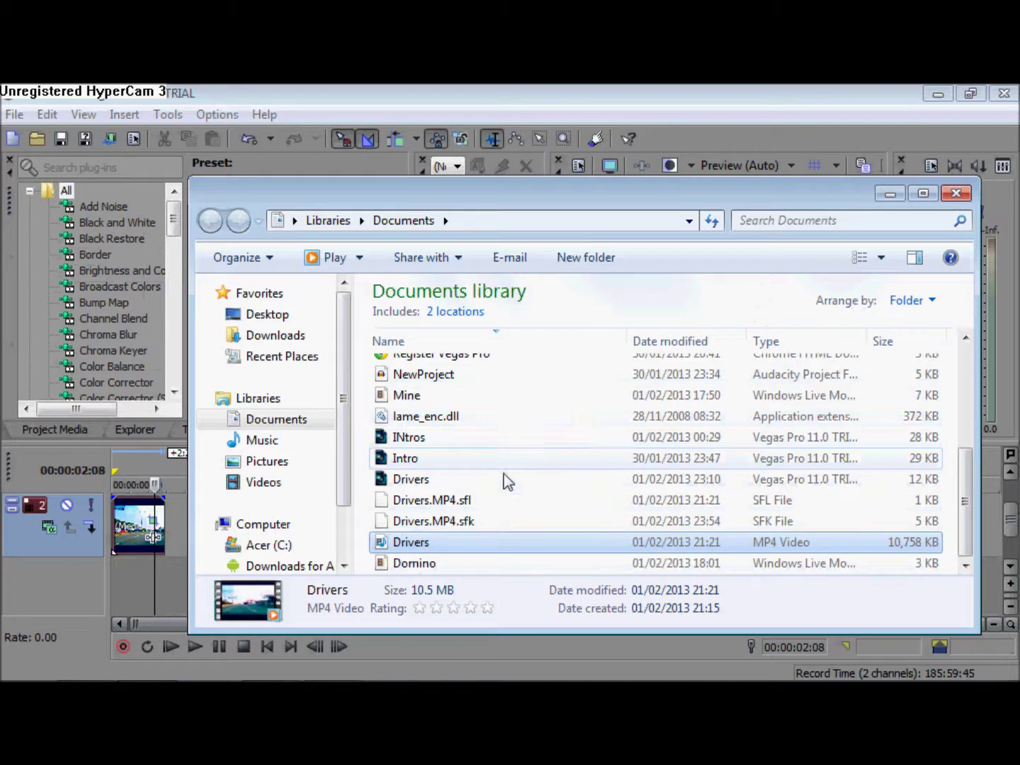
{"action": "left_click", "coordinate": [252, 484]}
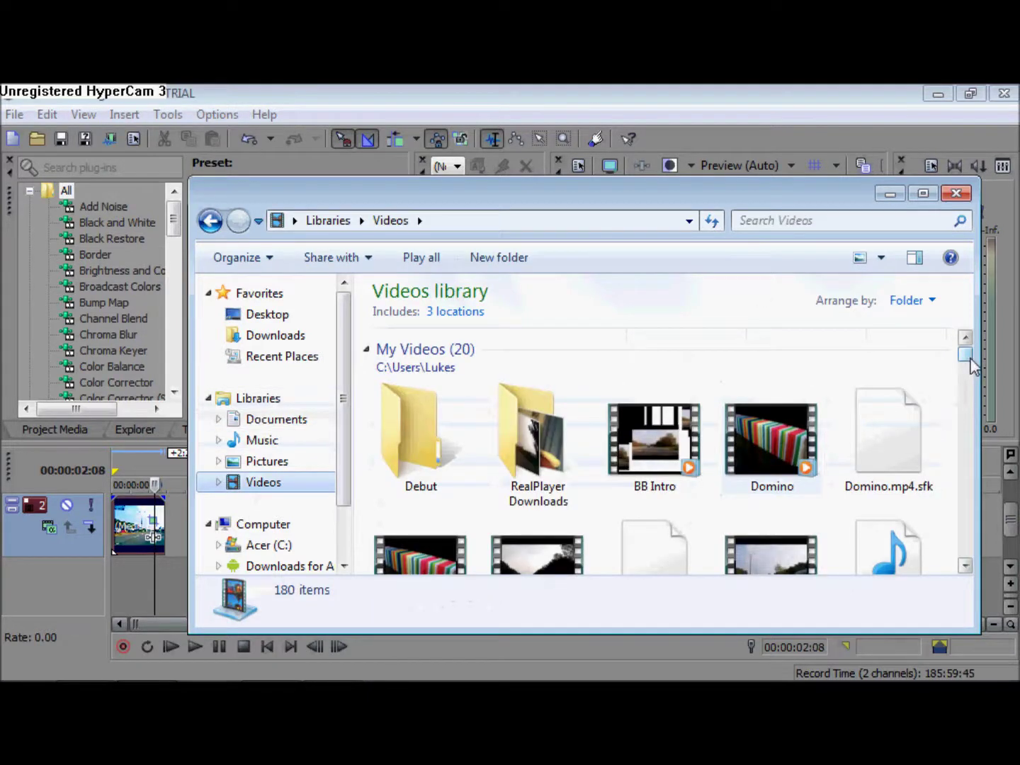
{"action": "mouse_move", "coordinate": [966, 357]}
{"action": "left_mouse_down"}
{"action": "mouse_move", "coordinate": [969, 371]}
{"action": "mouse_move", "coordinate": [970, 361]}
{"action": "left_mouse_up"}
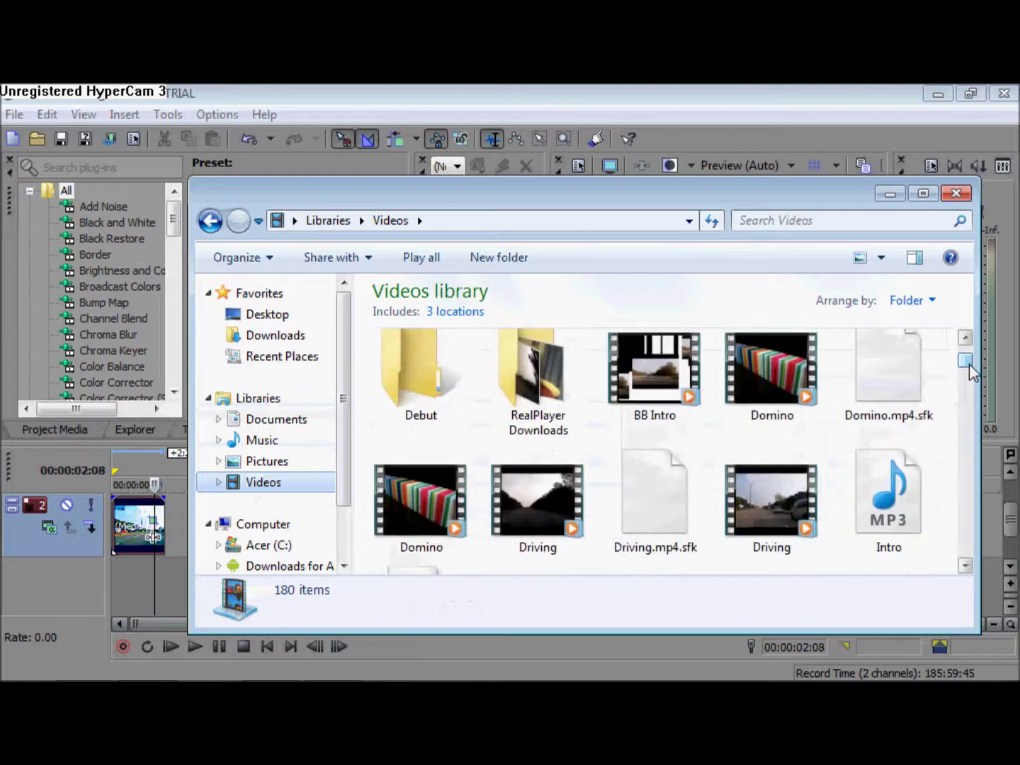
{"action": "left_click", "coordinate": [913, 376]}
{"action": "left_click", "coordinate": [814, 383]}
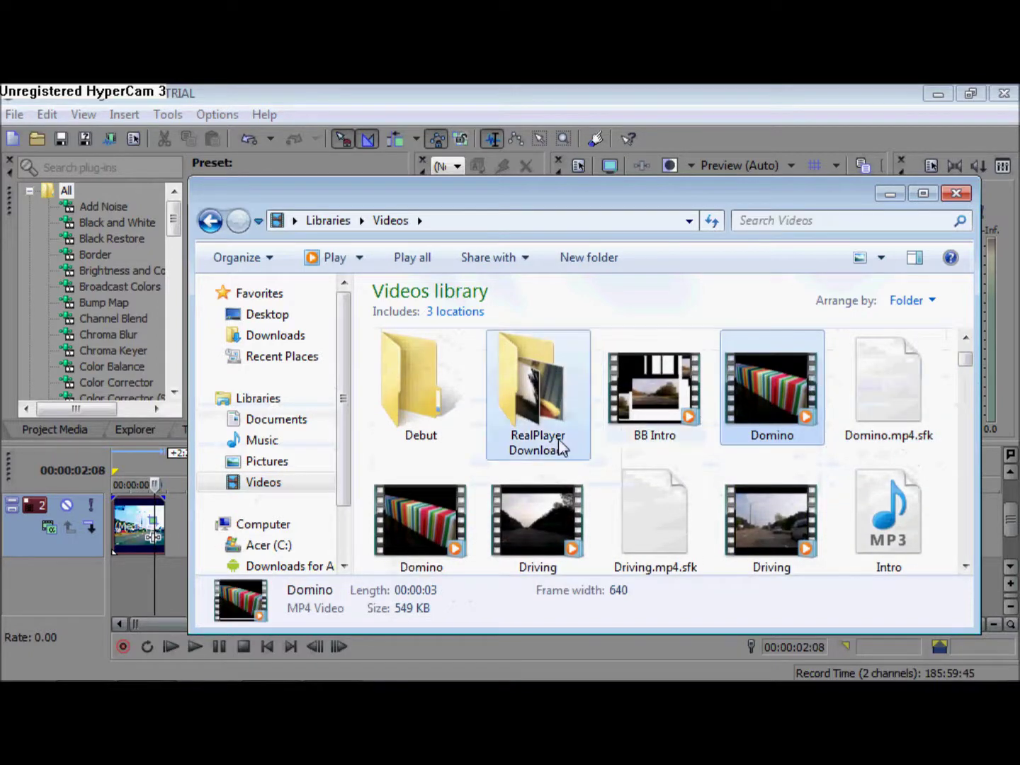
Drop Domino onto the Vegas timeline as a new track and minimise Explorer.
{"action": "left_click_drag", "start_coordinate": [296, 564], "coordinate": [104, 632]}
{"action": "left_click_drag", "start_coordinate": [136, 586], "coordinate": [124, 589]}
{"action": "left_click", "coordinate": [888, 194]}
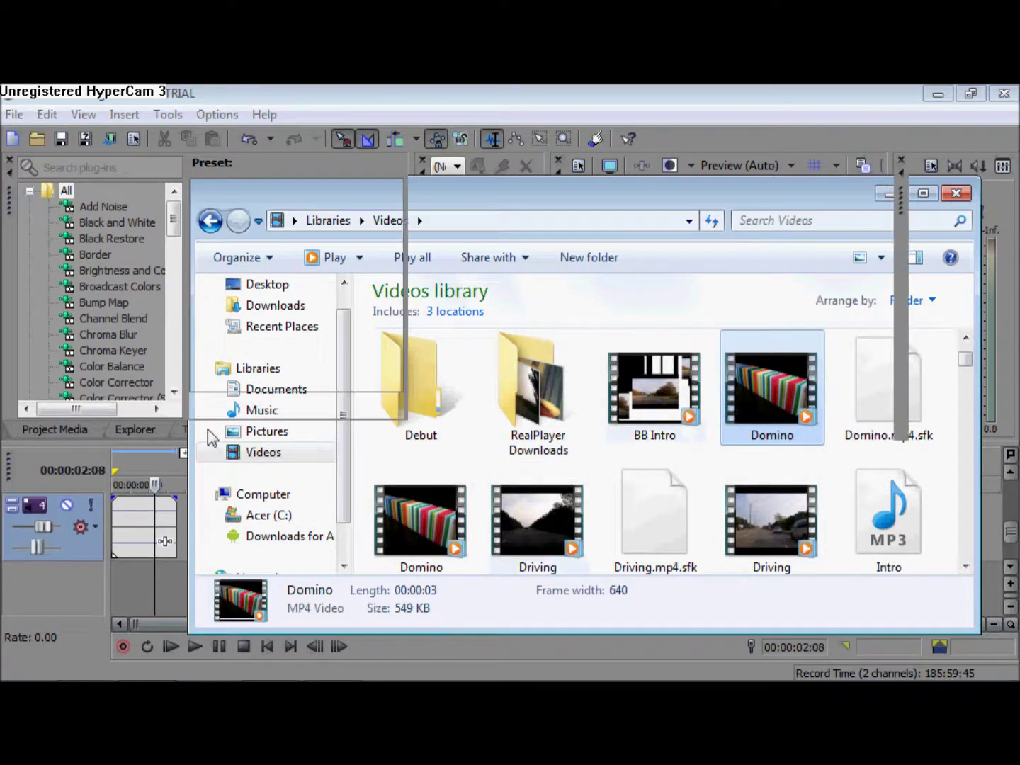
Delete the Domino clip's audio track with Delete Track.
{"action": "right_click", "coordinate": [84, 551]}
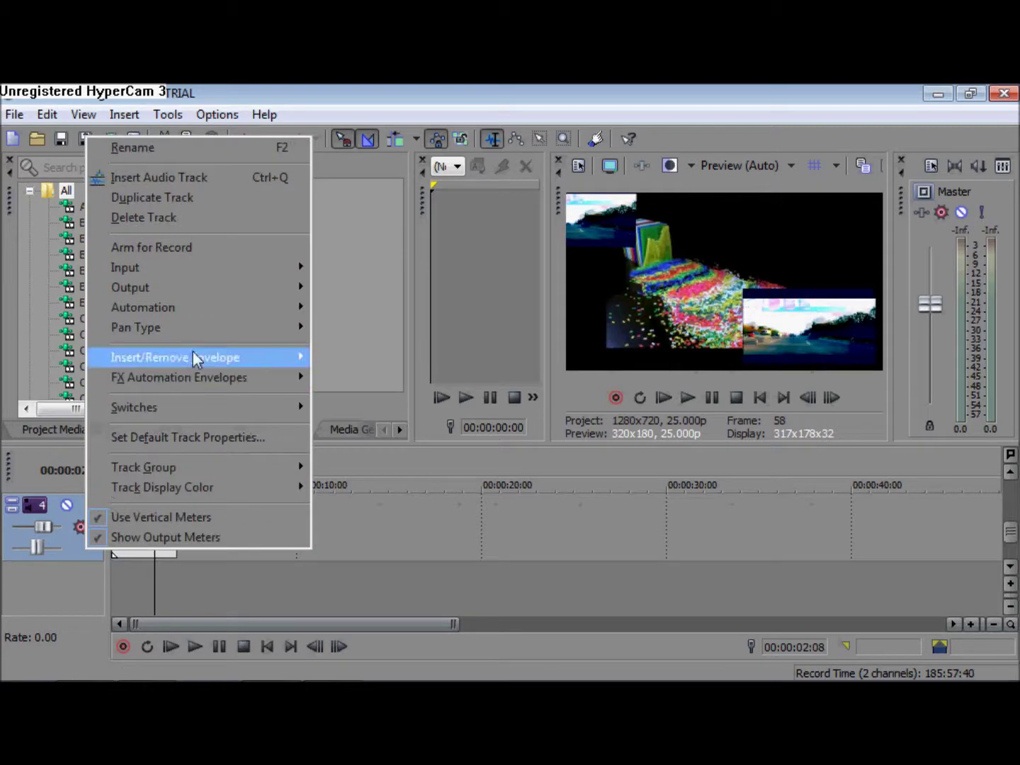
{"action": "left_click", "coordinate": [182, 216]}
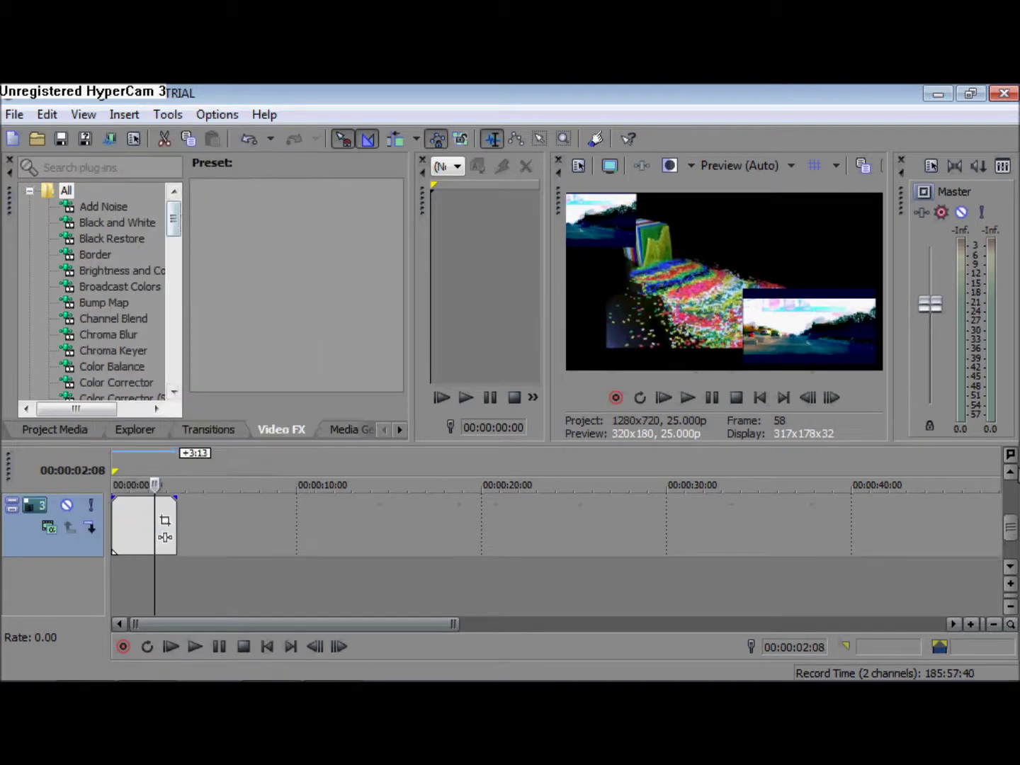
{"action": "left_click", "coordinate": [1010, 473]}
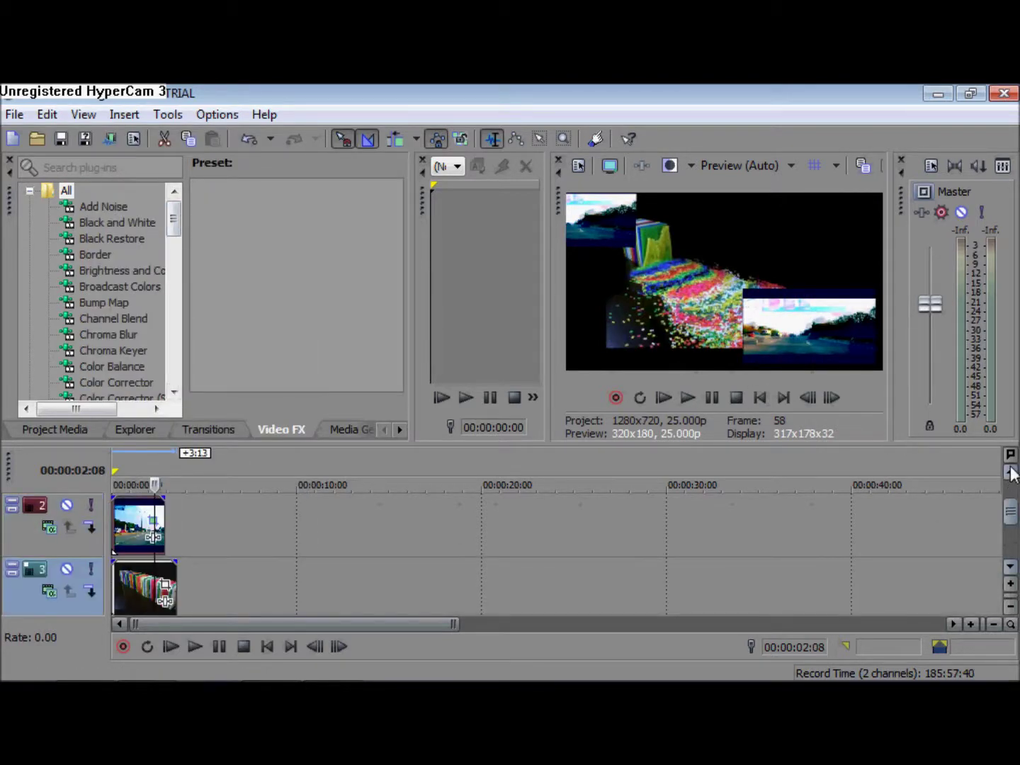
Shrink the Domino clip via Pan/Crop to 930.7 × 698.1 and move it toward the top.
{"action": "left_click", "coordinate": [169, 591]}
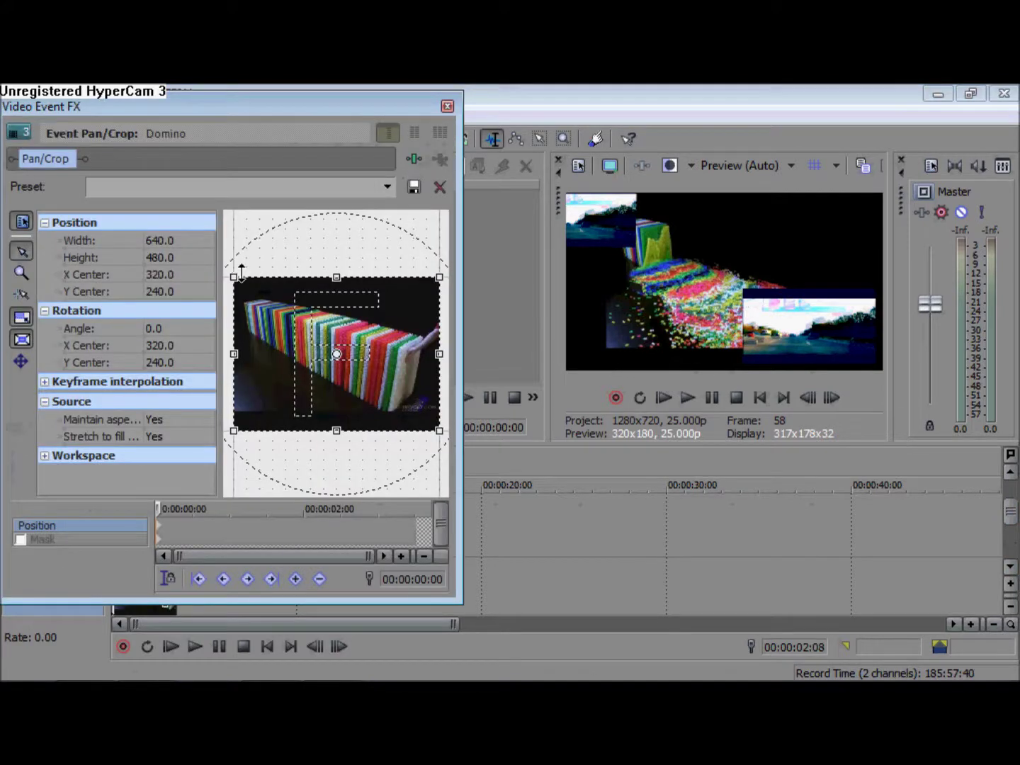
{"action": "left_click_drag", "start_coordinate": [234, 277], "coordinate": [168, 242]}
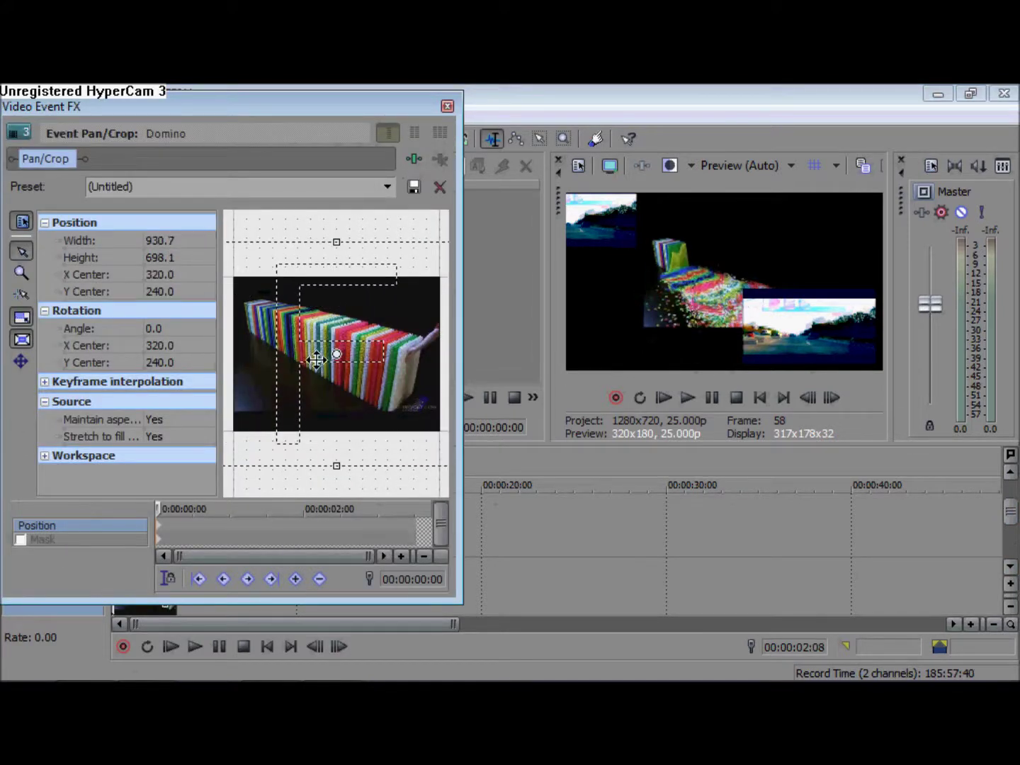
{"action": "left_click_drag", "start_coordinate": [315, 360], "coordinate": [257, 411]}
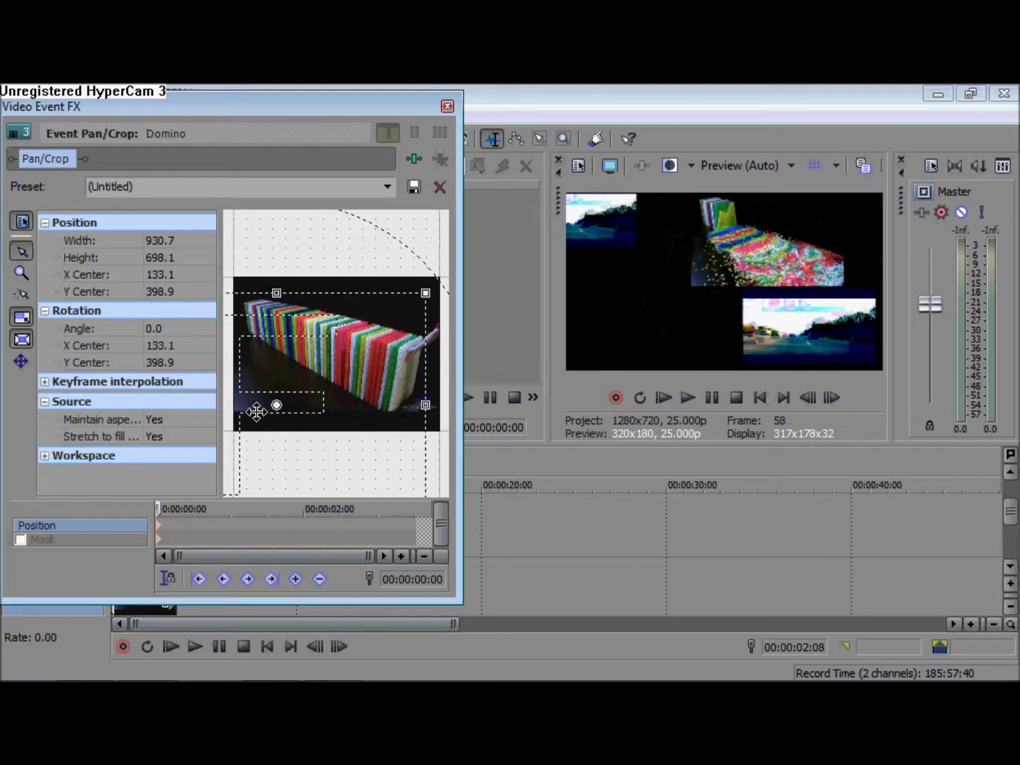
{"action": "left_click", "coordinate": [447, 106]}
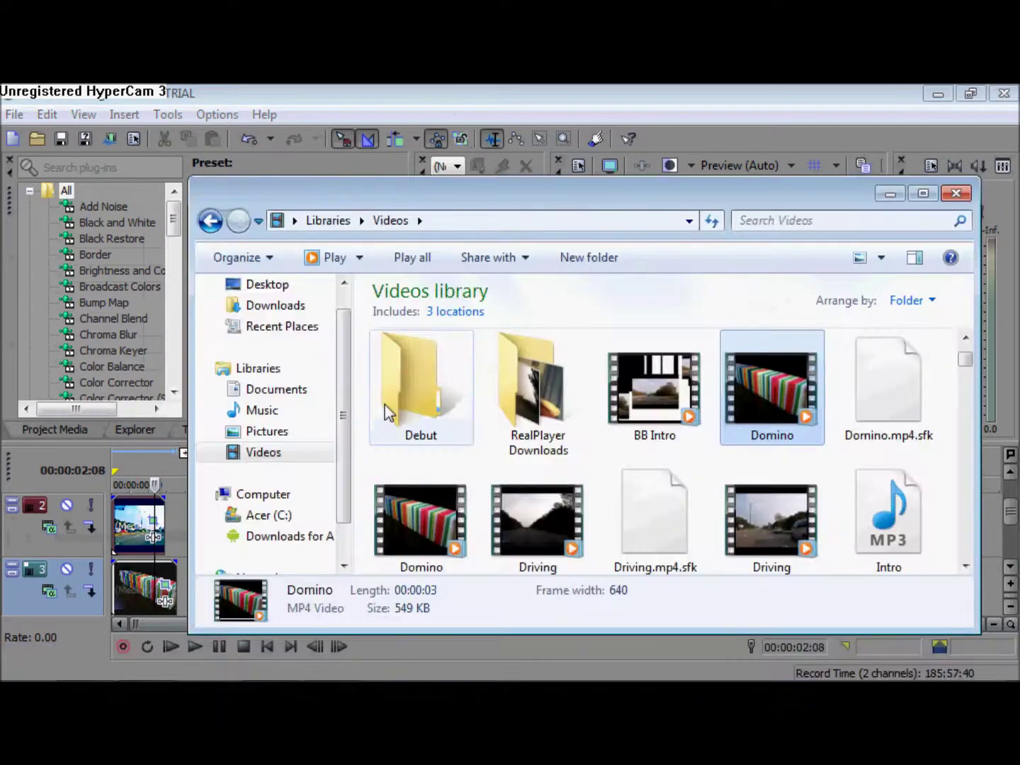
Drag the white downloadaa picture from the Pictures library onto the Vegas timeline as a new track.
{"action": "left_click", "coordinate": [259, 432]}
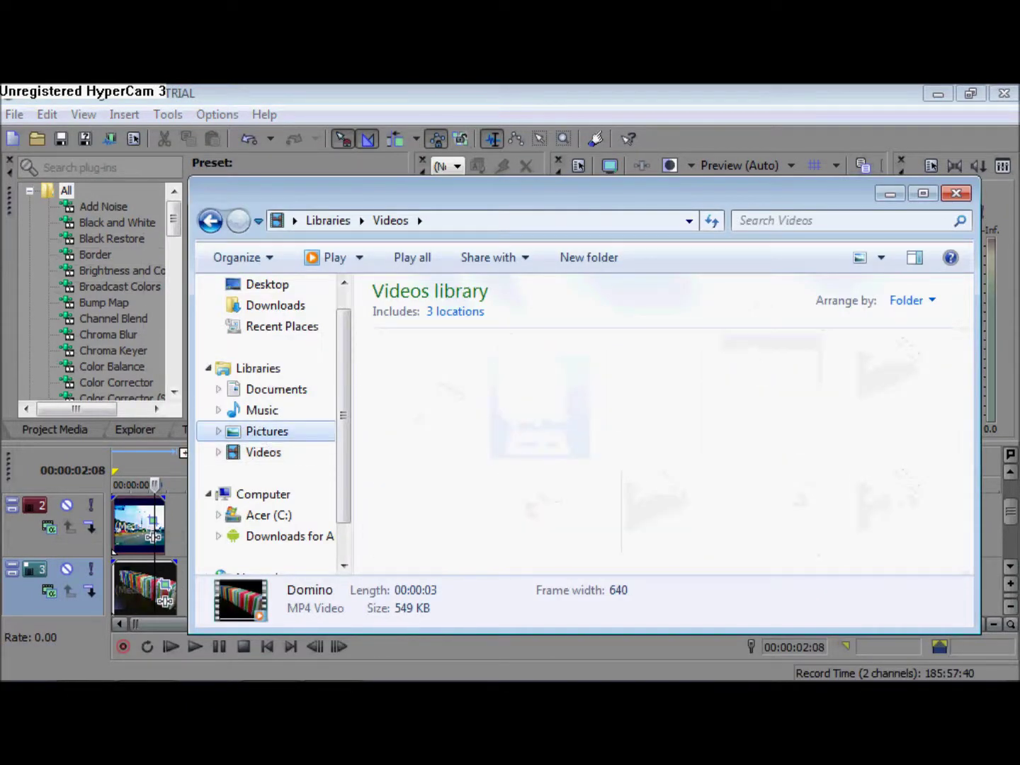
{"action": "left_click_drag", "start_coordinate": [1012, 520], "coordinate": [1017, 539]}
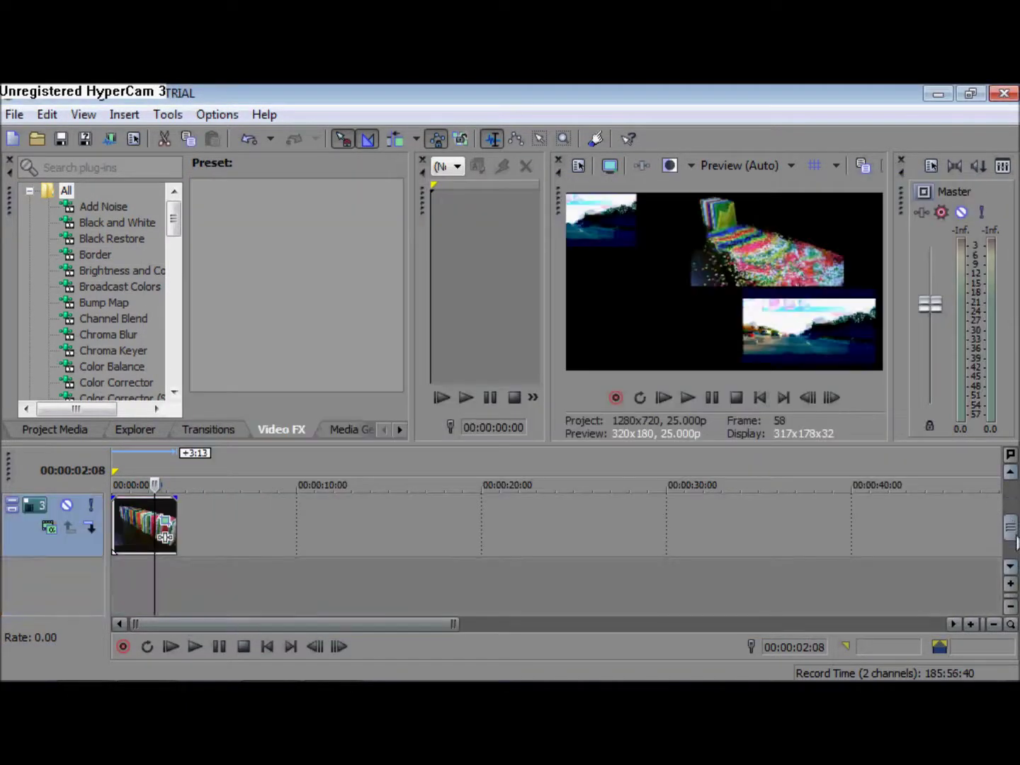
{"action": "left_click", "coordinate": [147, 669]}
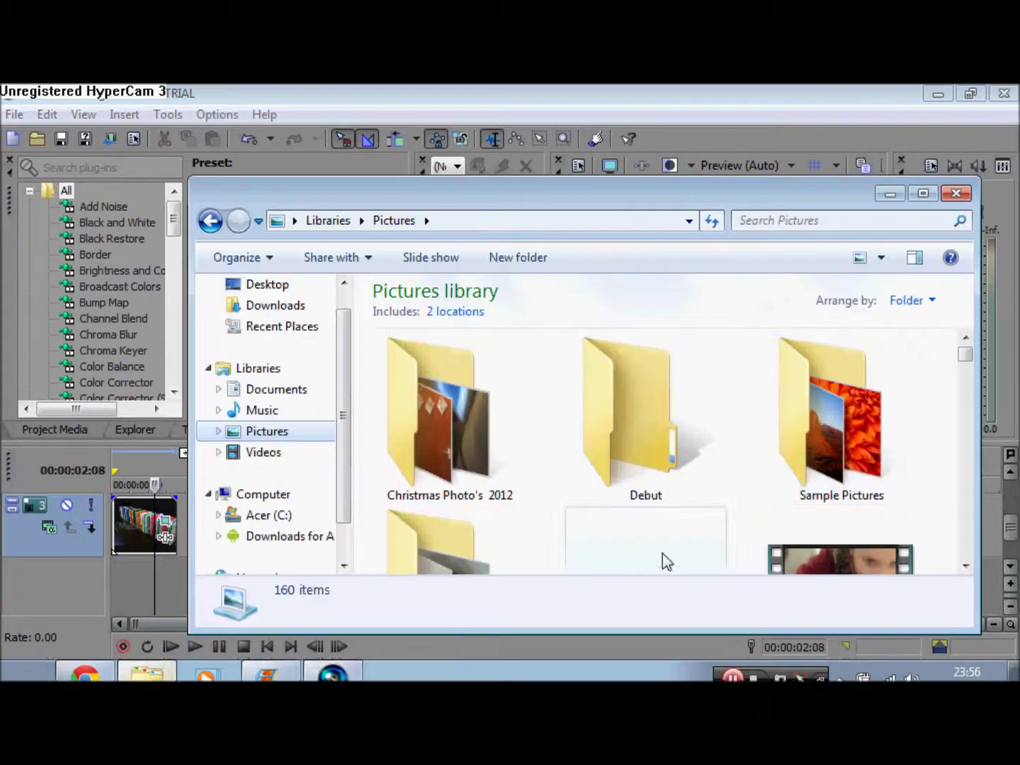
{"action": "mouse_move", "coordinate": [959, 365]}
{"action": "left_mouse_down"}
{"action": "mouse_move", "coordinate": [973, 392]}
{"action": "mouse_move", "coordinate": [971, 367]}
{"action": "left_mouse_up"}
{"action": "left_click_drag", "start_coordinate": [481, 494], "coordinate": [123, 601]}
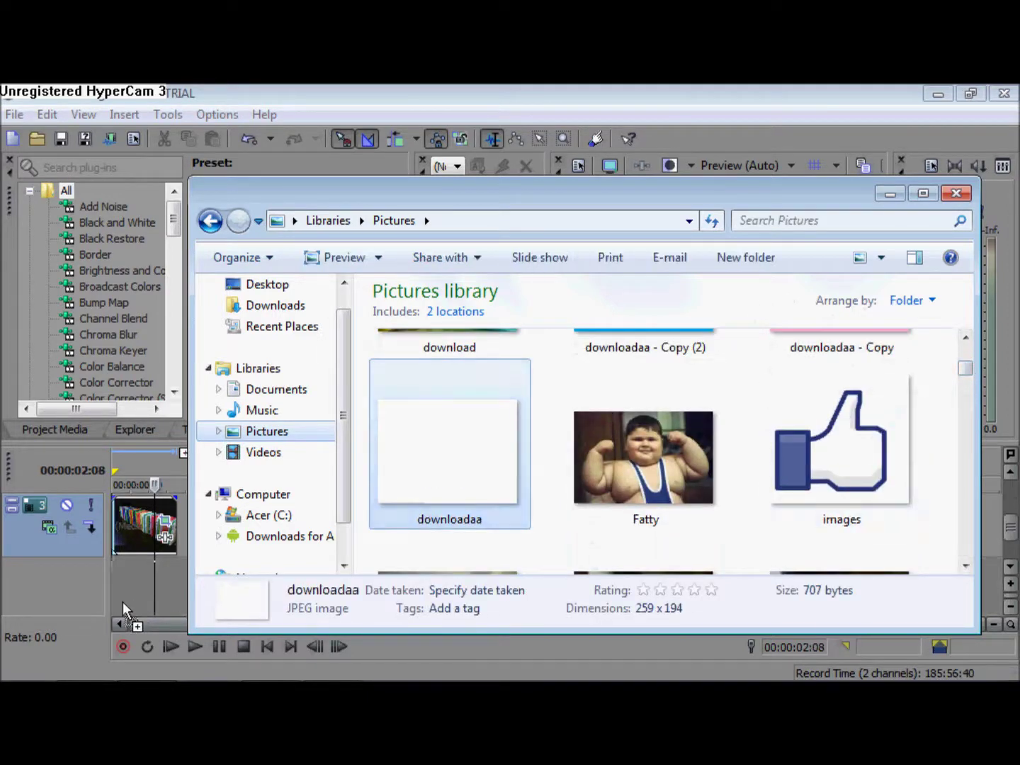
Minimize Explorer, bring the domino track into view, and begin shortening the white image clip.
{"action": "left_click", "coordinate": [888, 195]}
{"action": "left_click", "coordinate": [1009, 474]}
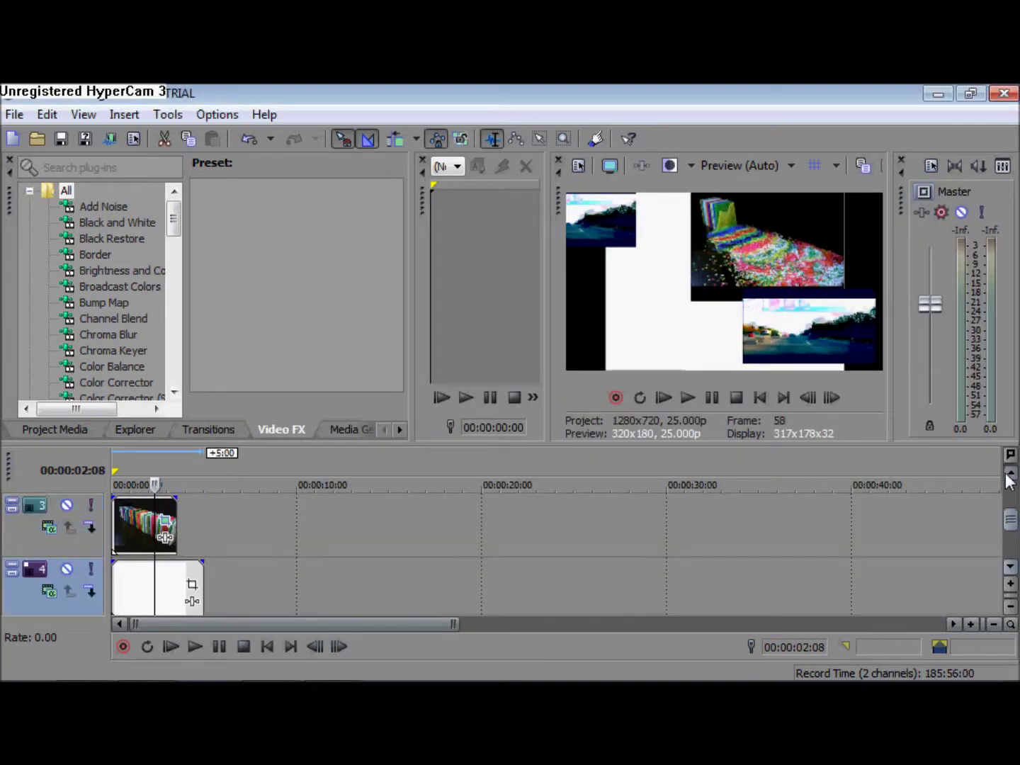
{"action": "left_click_drag", "start_coordinate": [194, 588], "coordinate": [175, 588]}
Finish trimming the white clip, then reopen Explorer and check the Music library's MP3 Rocket folder.
{"action": "left_click_drag", "start_coordinate": [1008, 520], "coordinate": [1010, 532]}
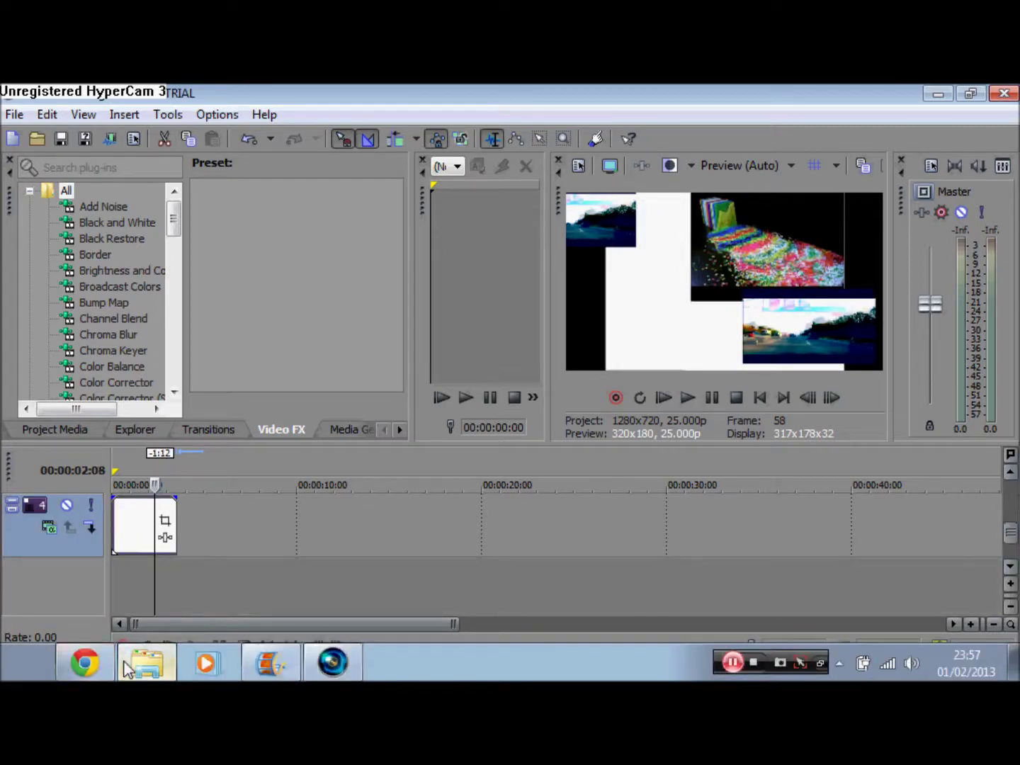
{"action": "left_click", "coordinate": [147, 661]}
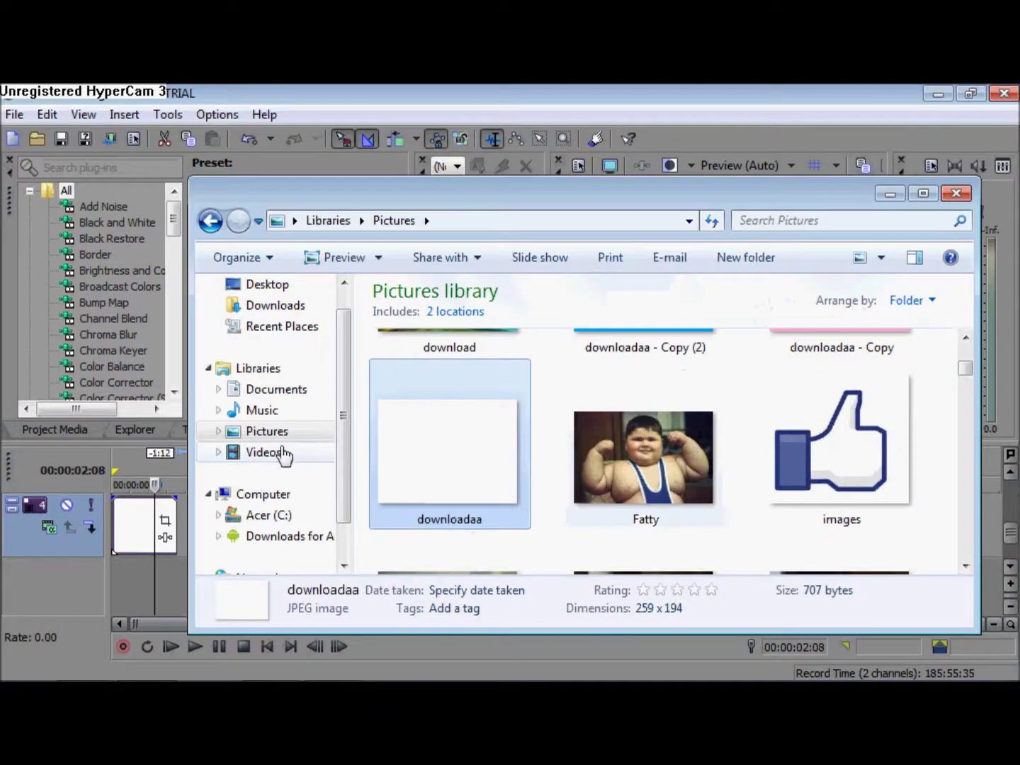
{"action": "left_click", "coordinate": [265, 411]}
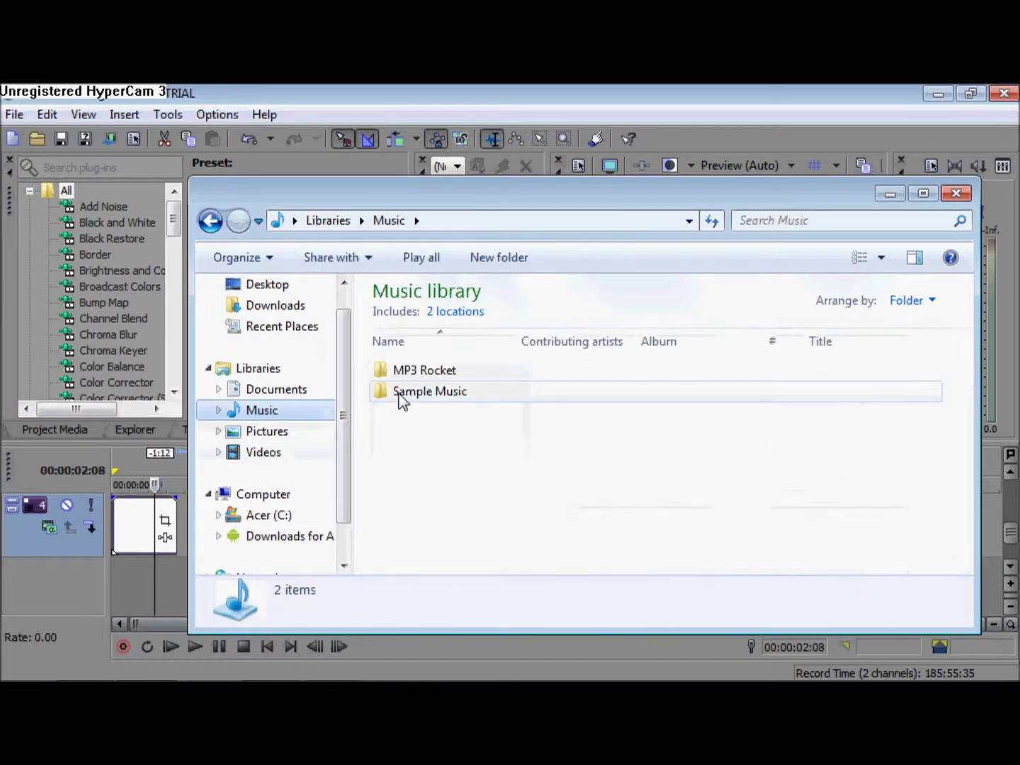
{"action": "double_click", "coordinate": [398, 371]}
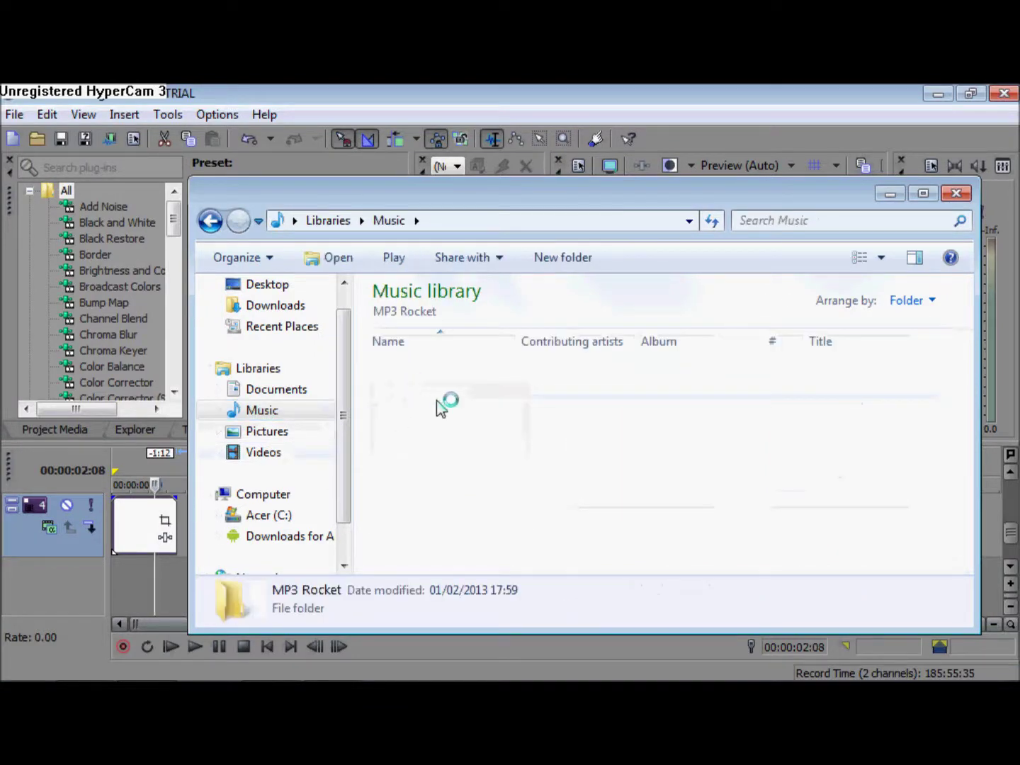
Find Intro.mp3 in the Videos library and drop it onto the Vegas timeline.
{"action": "left_click", "coordinate": [262, 453]}
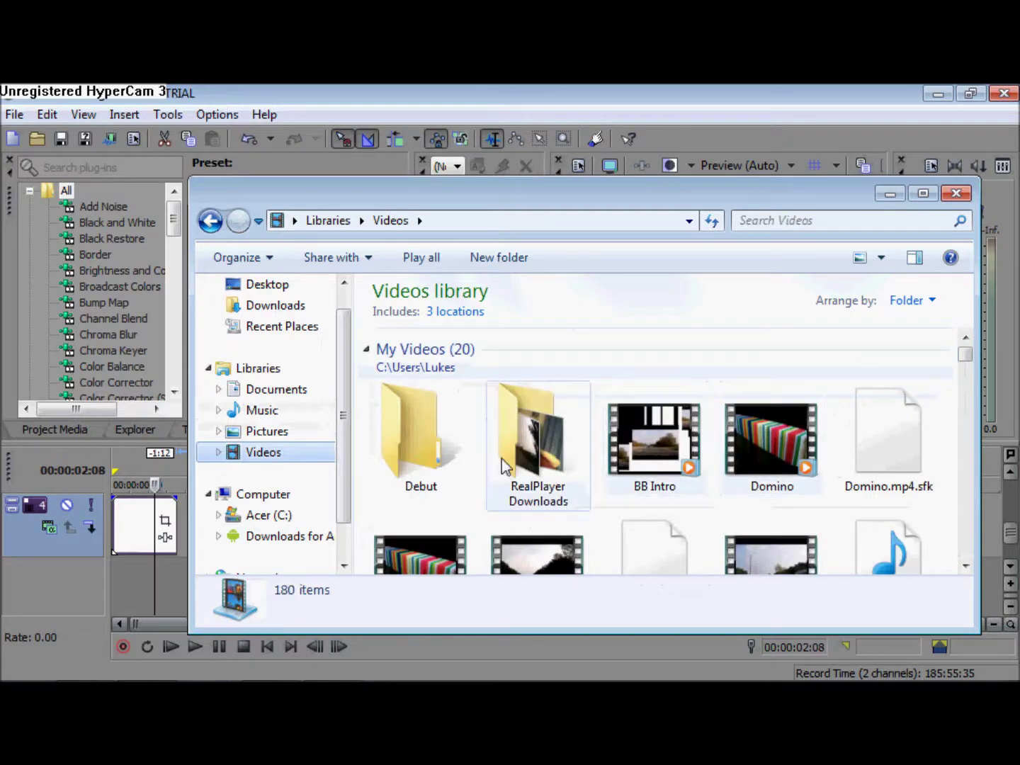
{"action": "left_click_drag", "start_coordinate": [964, 357], "coordinate": [968, 372]}
{"action": "left_click", "coordinate": [886, 383]}
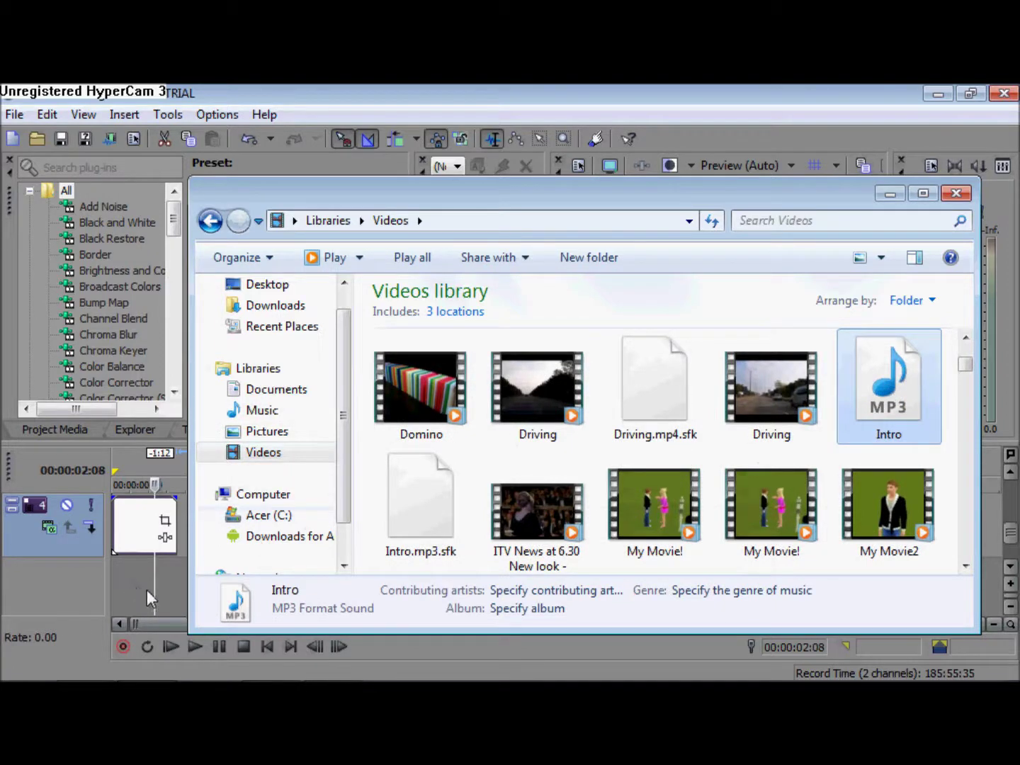
{"action": "left_click_drag", "start_coordinate": [885, 389], "coordinate": [789, 414]}
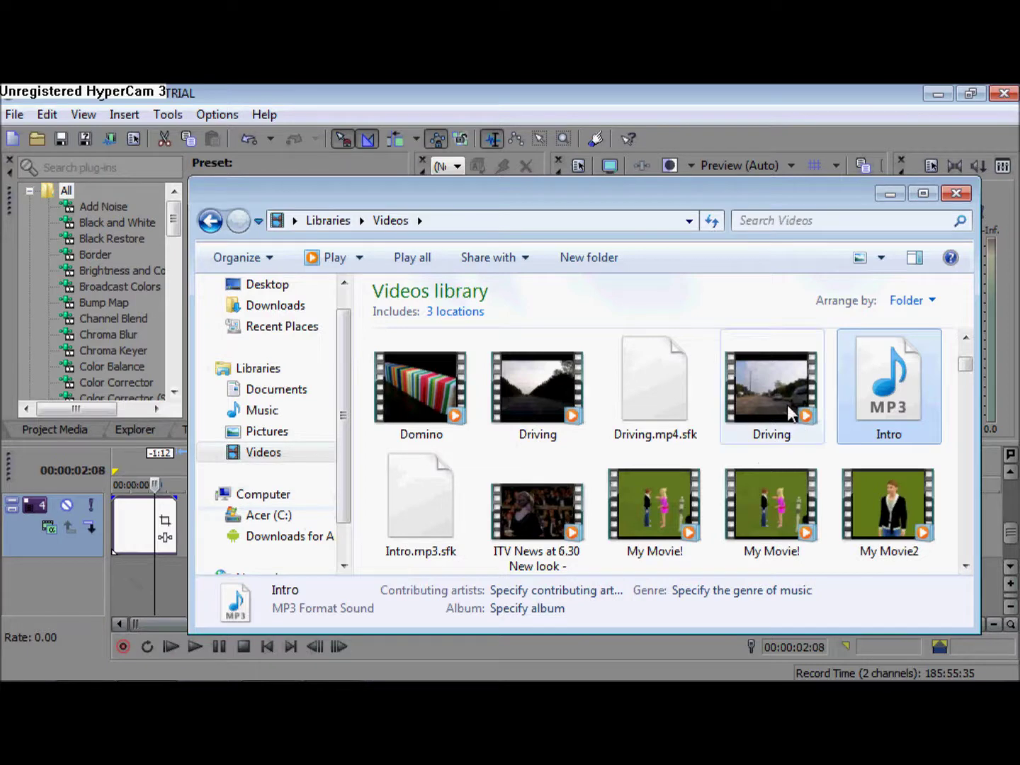
{"action": "left_click_drag", "start_coordinate": [921, 392], "coordinate": [690, 443]}
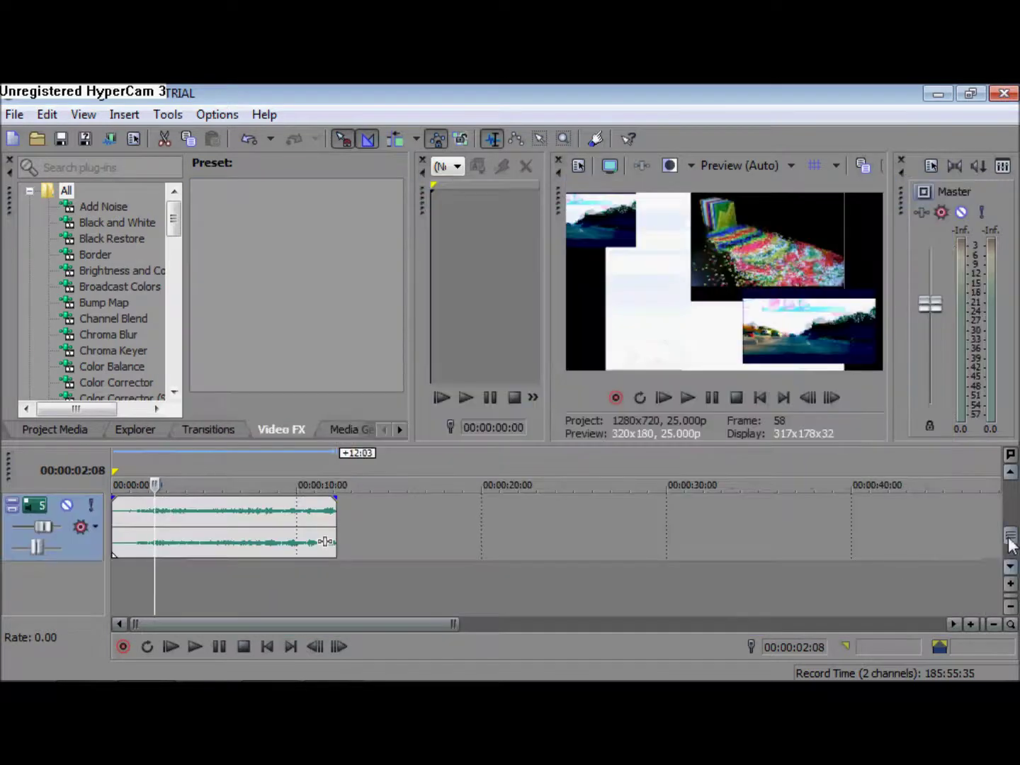
Play the driving and domino composite, stop it, and jump back to the project start.
{"action": "scroll", "coordinate": [1013, 539], "scroll_direction": "up", "scroll_amount": 2}
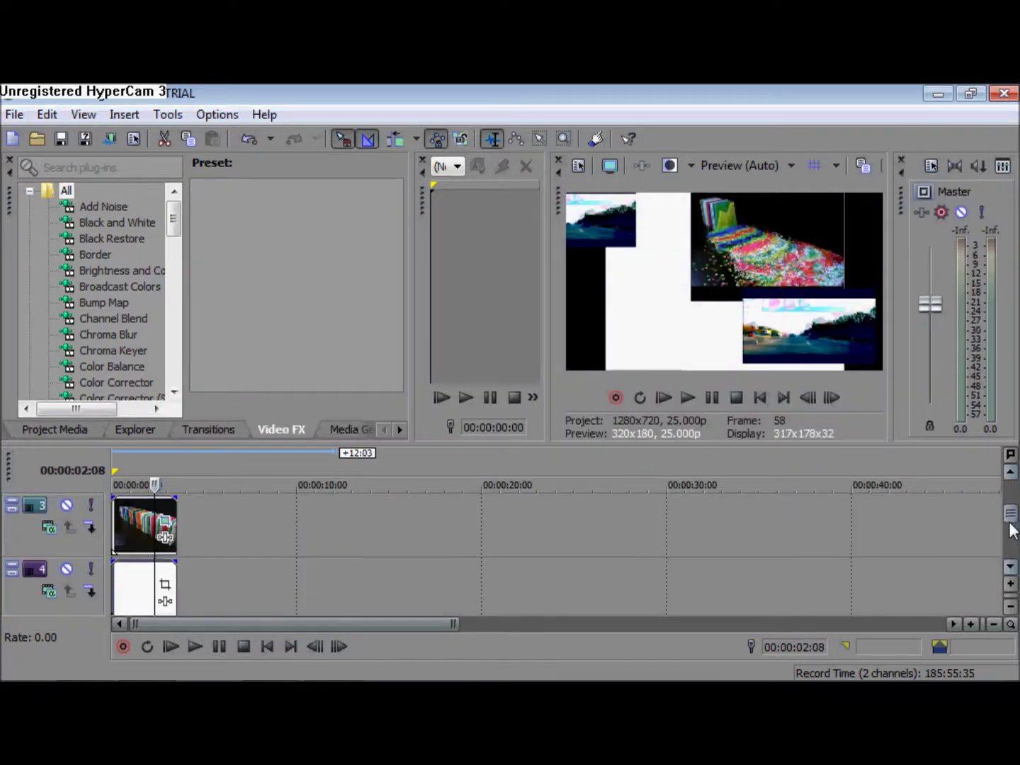
{"action": "left_click", "coordinate": [665, 395]}
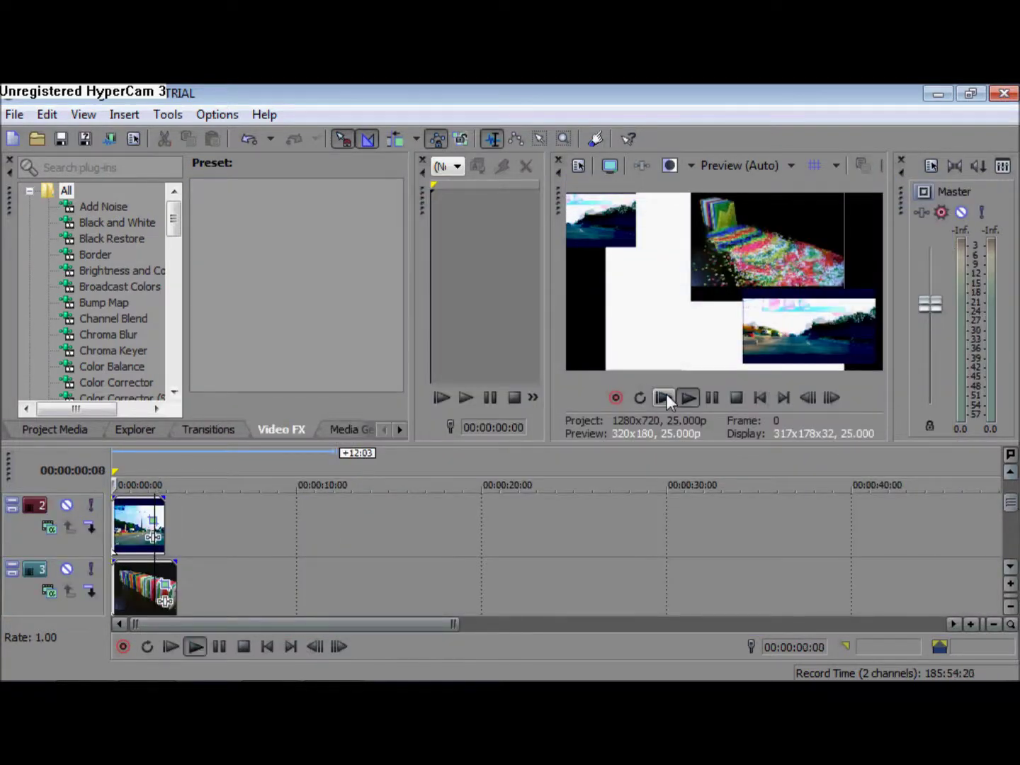
{"action": "left_click", "coordinate": [734, 399]}
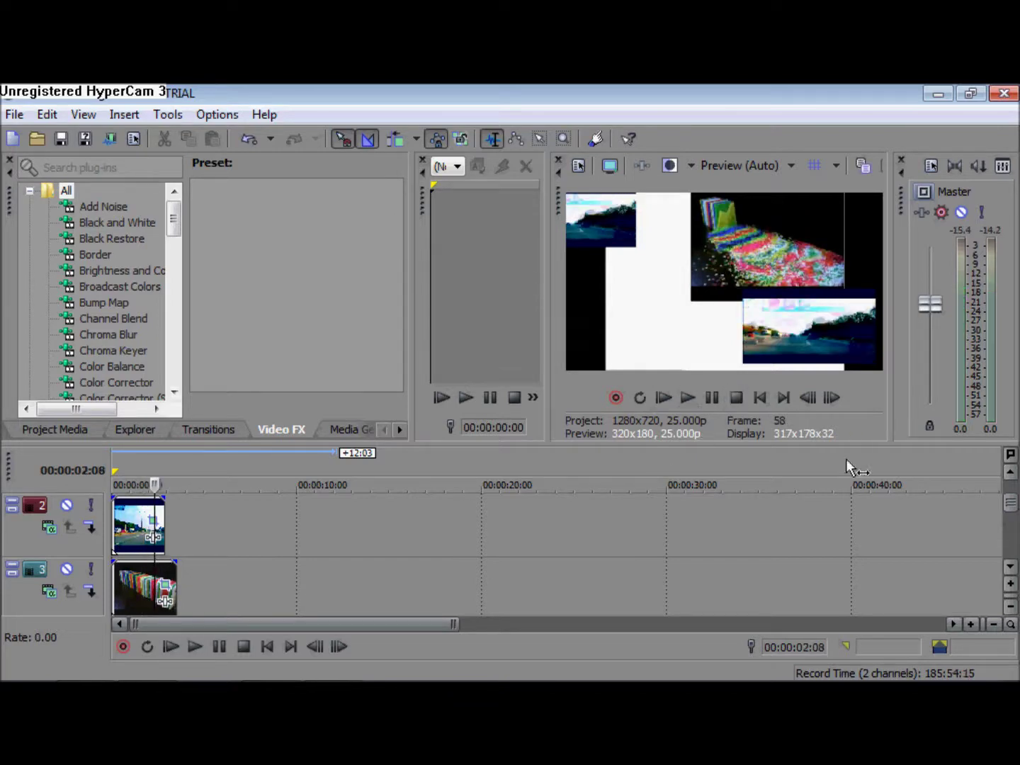
{"action": "left_click", "coordinate": [115, 520]}
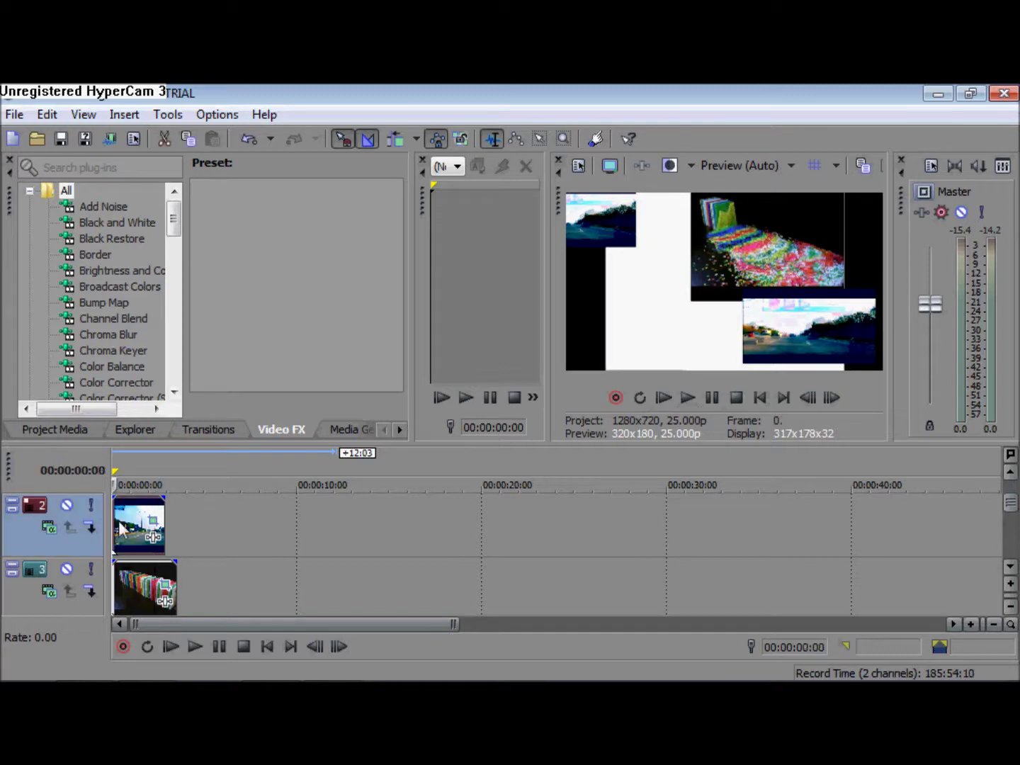
{"action": "left_click", "coordinate": [1015, 529]}
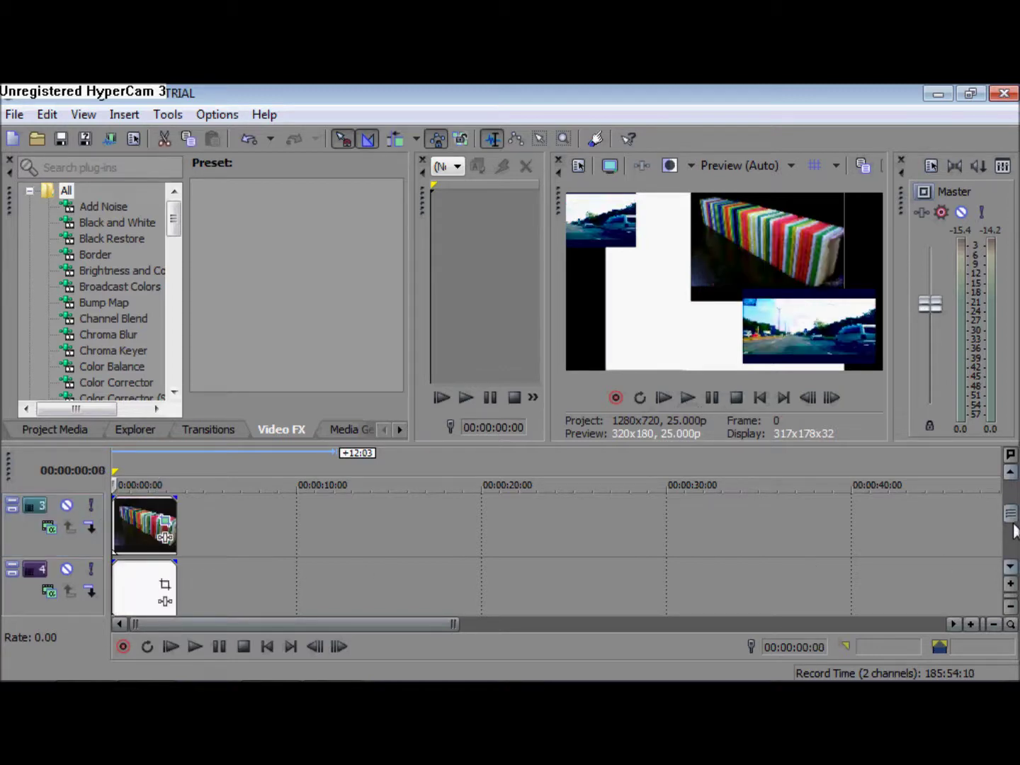
{"action": "key", "text": "super"}
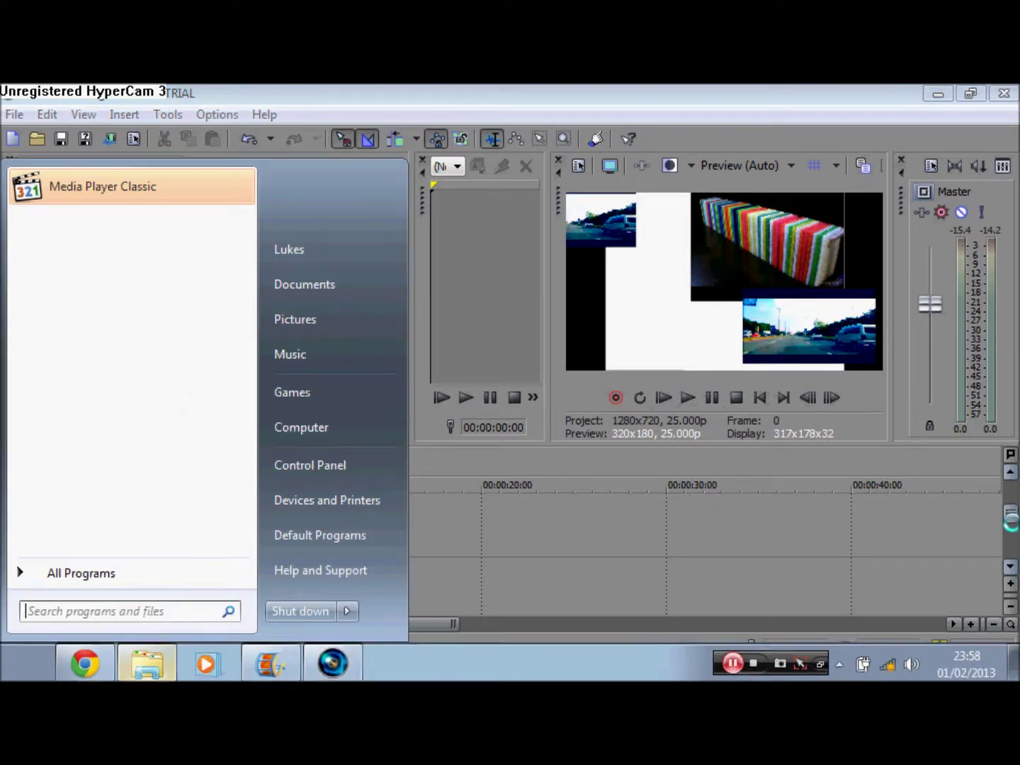
{"action": "key", "text": "Escape"}
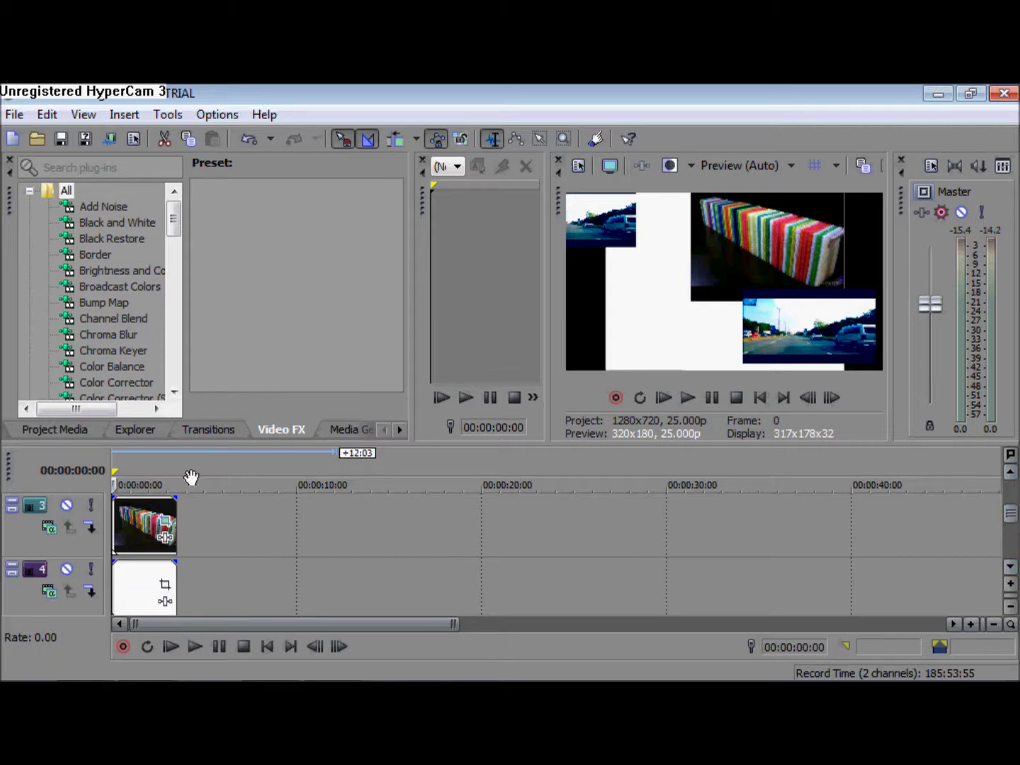
Apply the 3D Blinds Left to Right transition to the start of the white image clip.
{"action": "left_click", "coordinate": [207, 431]}
{"action": "left_click", "coordinate": [125, 208]}
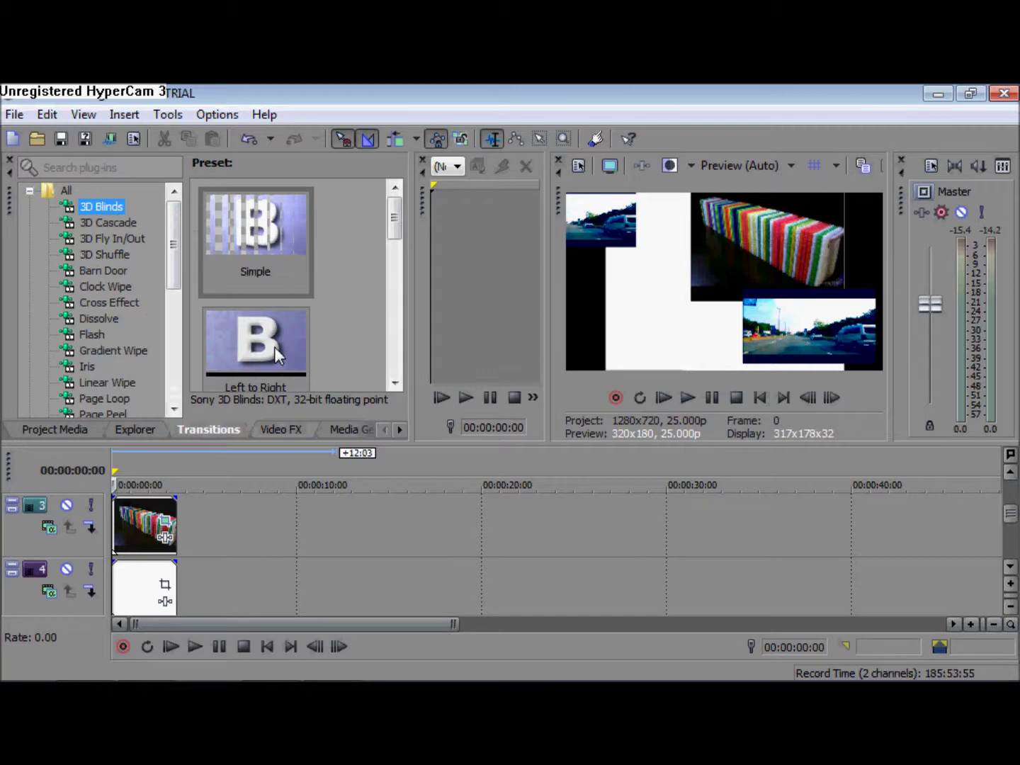
{"action": "left_click_drag", "start_coordinate": [395, 233], "coordinate": [395, 273]}
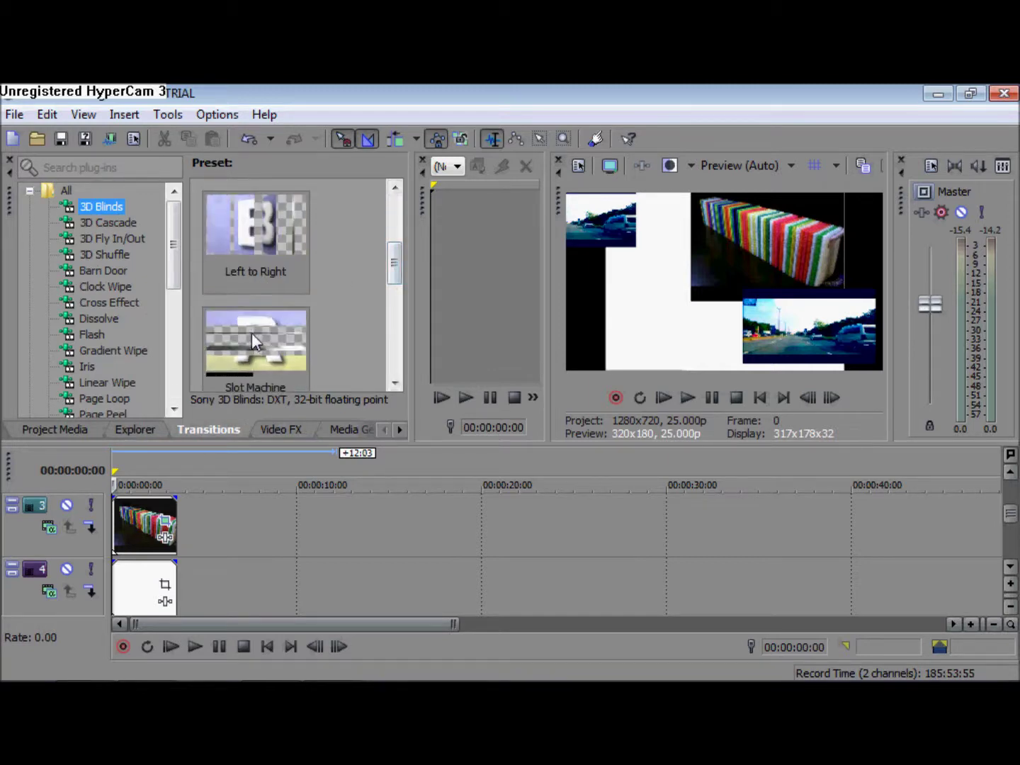
{"action": "left_click", "coordinate": [246, 355]}
{"action": "left_click_drag", "start_coordinate": [239, 235], "coordinate": [119, 584]}
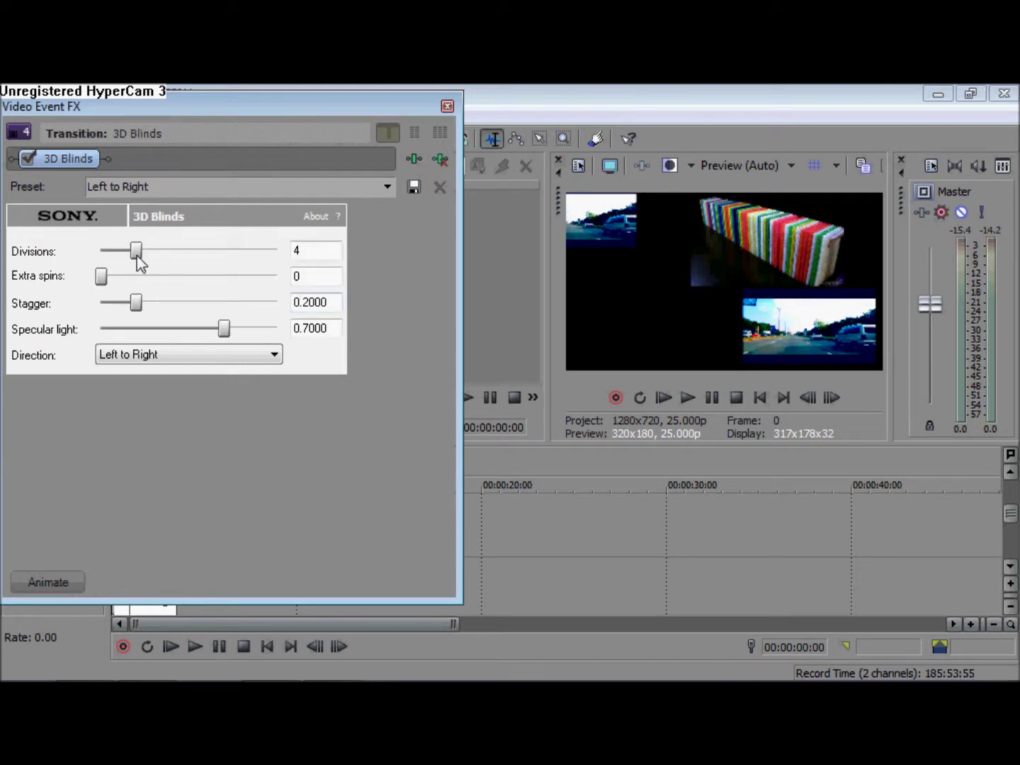
Set the blinds to 10 divisions and 1 extra spin, keeping the Left to Right direction.
{"action": "left_click_drag", "start_coordinate": [137, 251], "coordinate": [208, 265]}
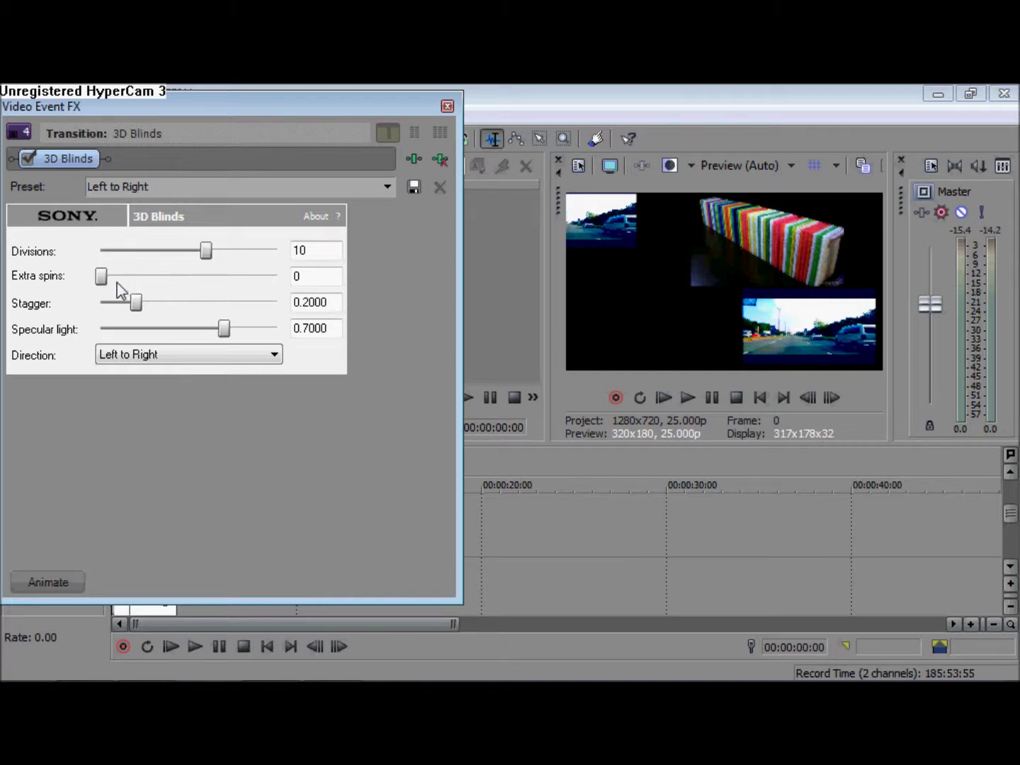
{"action": "left_click_drag", "start_coordinate": [105, 283], "coordinate": [117, 284]}
{"action": "left_click", "coordinate": [204, 354]}
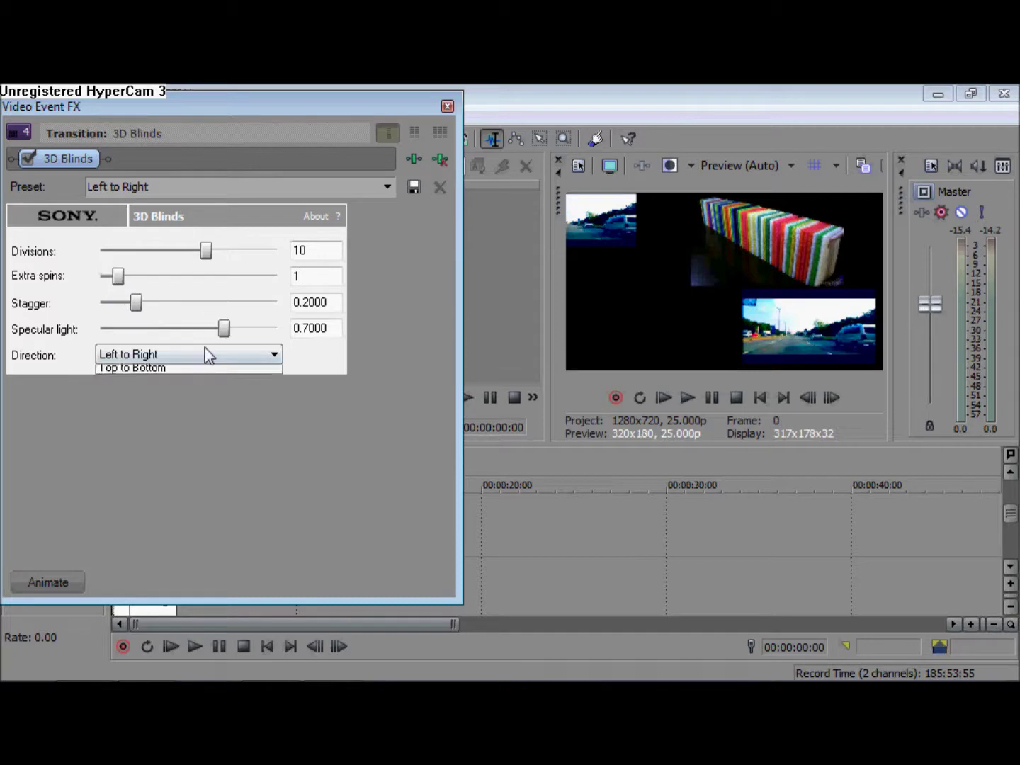
{"action": "left_click", "coordinate": [204, 354]}
Close the blinds settings and play back the result with the new transition.
{"action": "left_click", "coordinate": [447, 107]}
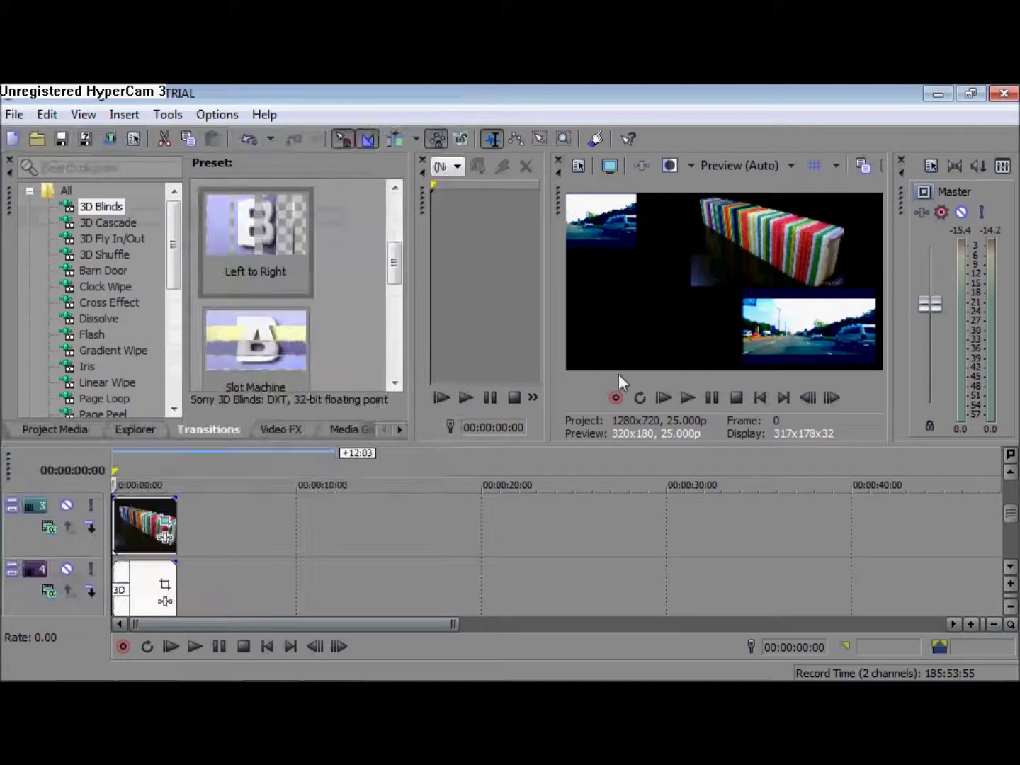
{"action": "left_click", "coordinate": [687, 398]}
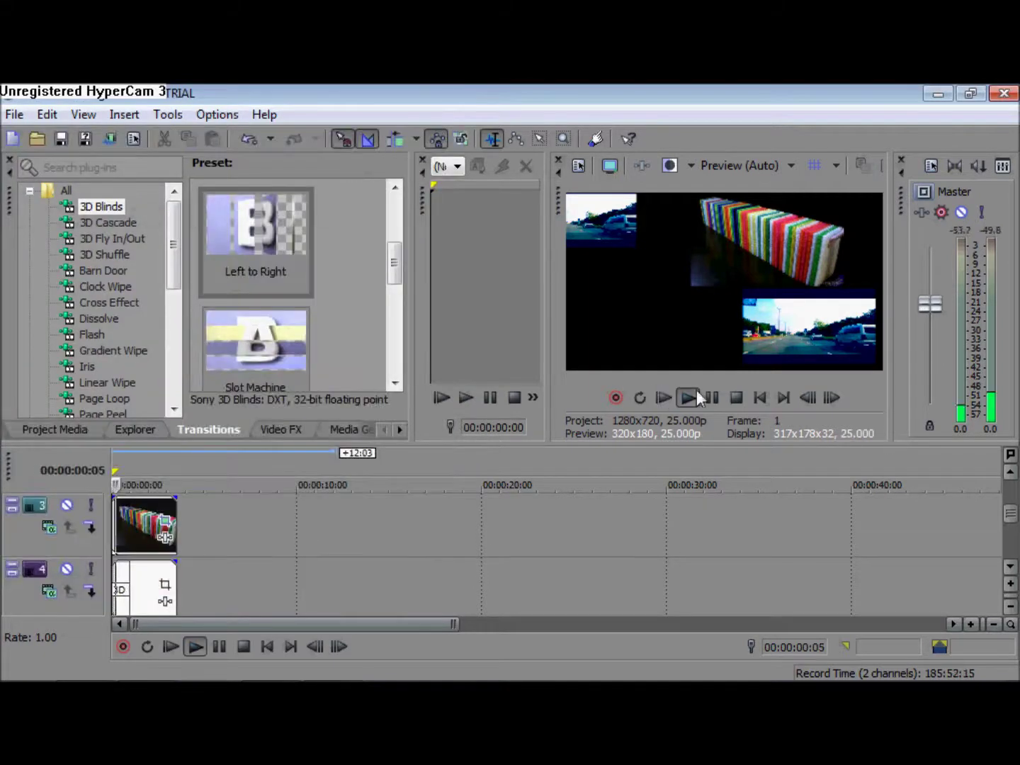
{"action": "left_click", "coordinate": [736, 398]}
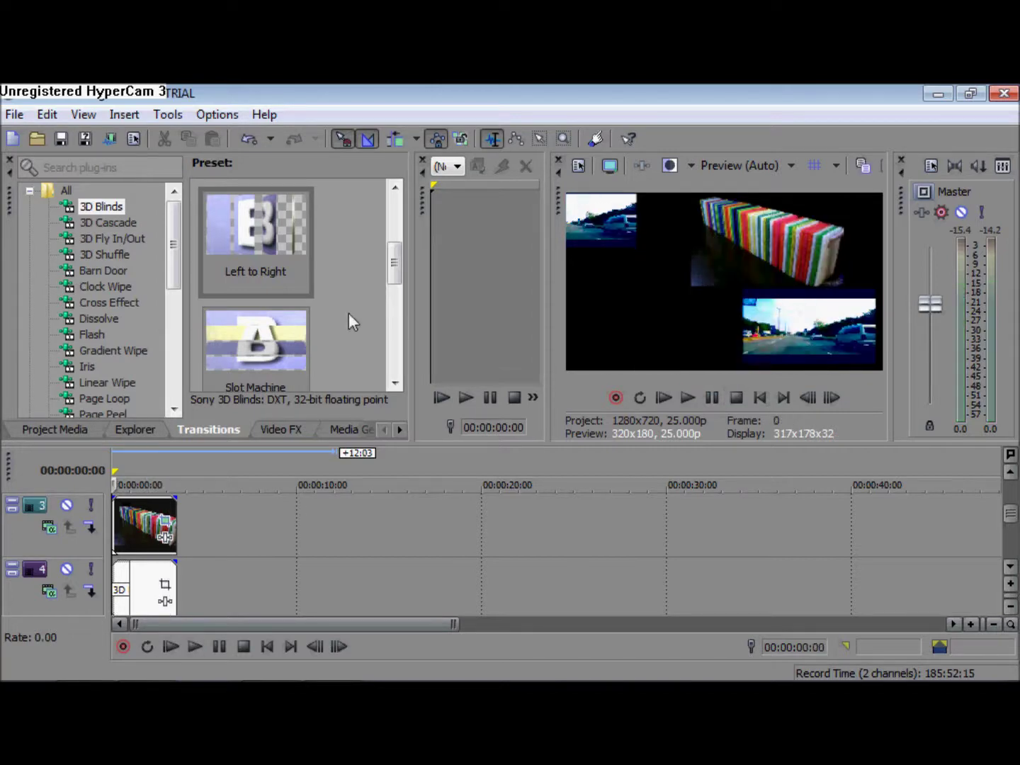
Apply the (Default) Dissolve preset to the start of the domino clip.
{"action": "left_click", "coordinate": [114, 271]}
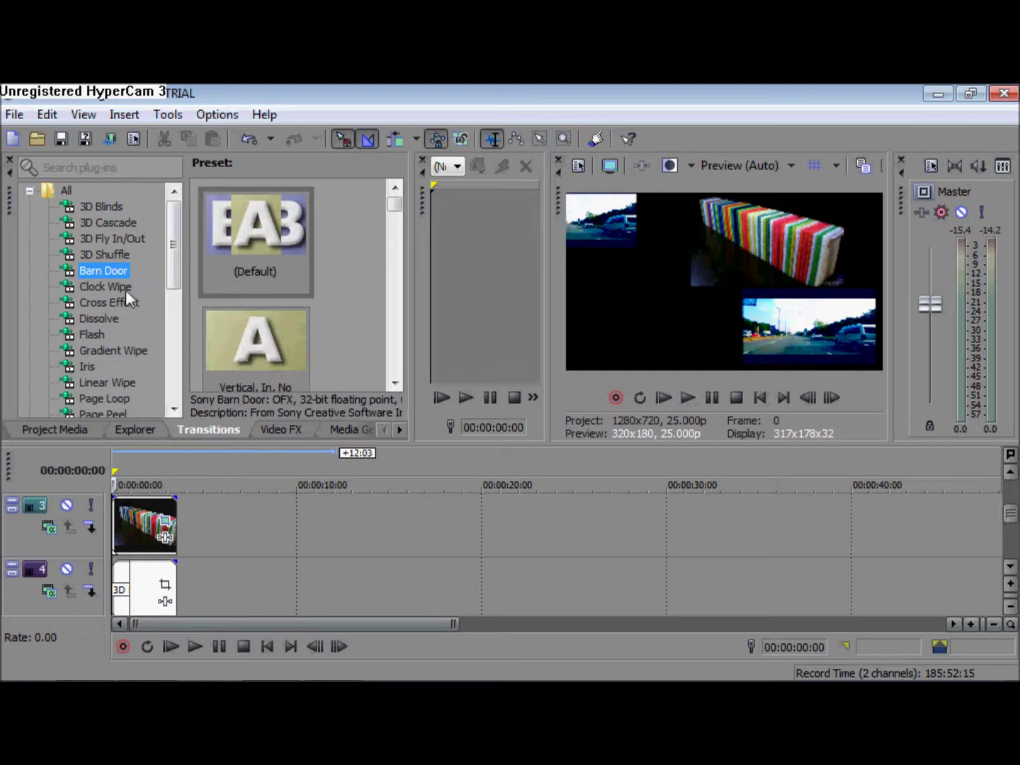
{"action": "left_click", "coordinate": [118, 288]}
{"action": "left_click", "coordinate": [109, 317]}
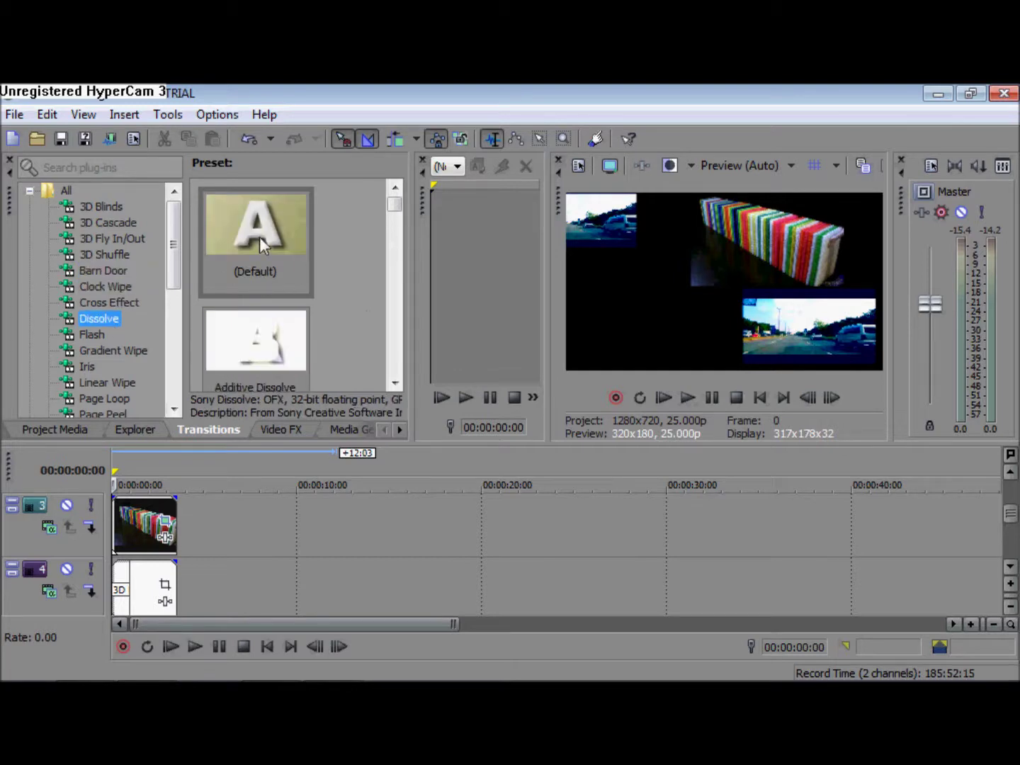
{"action": "left_click_drag", "start_coordinate": [258, 237], "coordinate": [109, 531]}
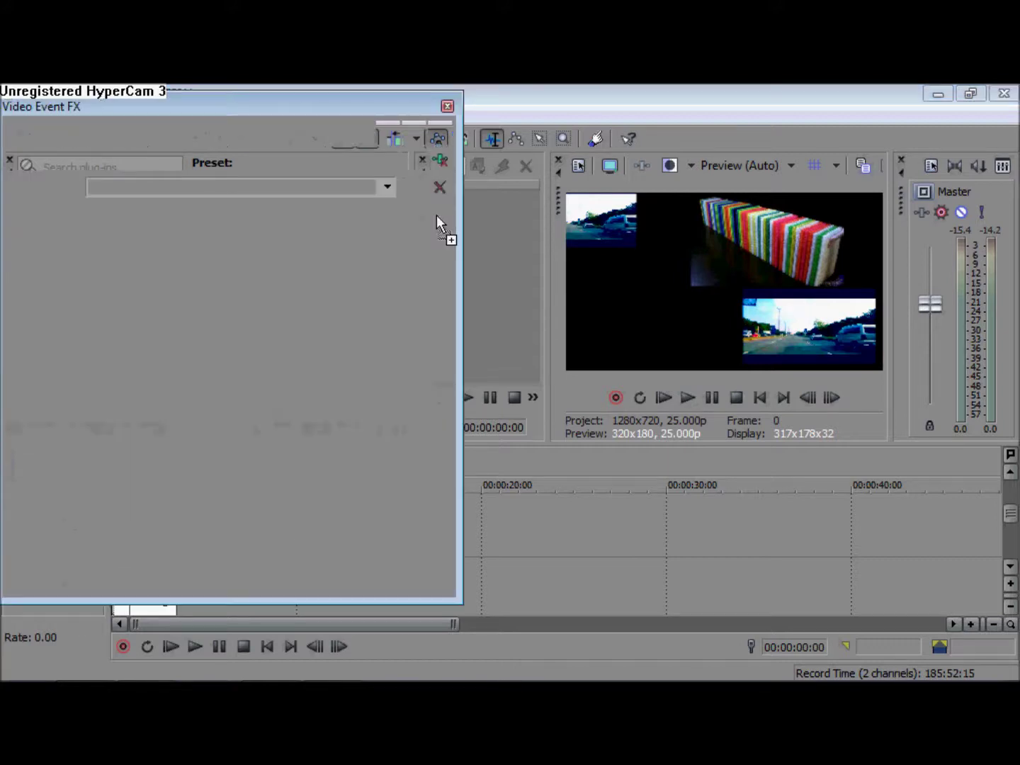
{"action": "left_click", "coordinate": [447, 107]}
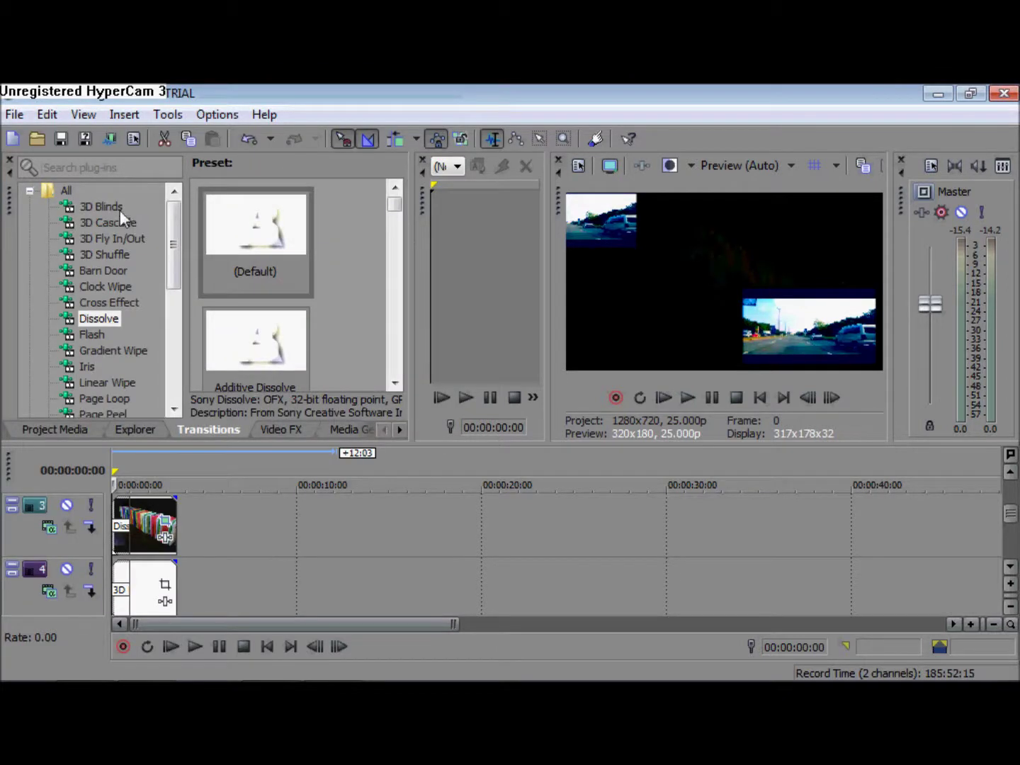
{"action": "left_click", "coordinate": [103, 223]}
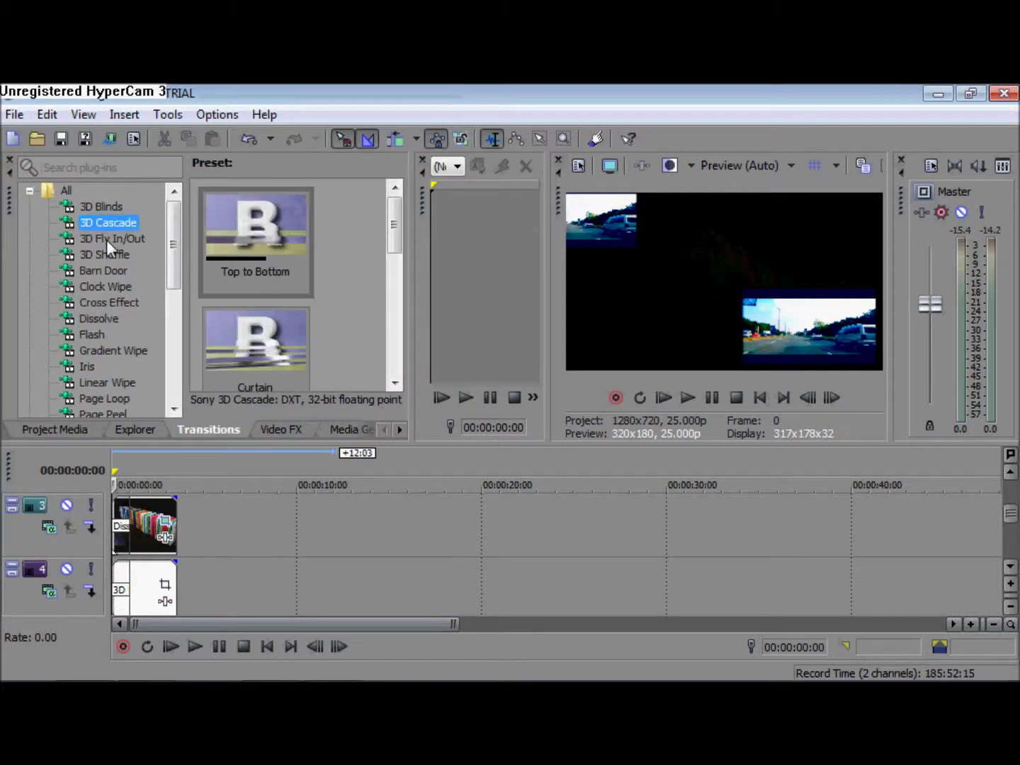
Preview the 3D Fly In/Out, 3D Shuffle and 3D Blinds transition presets.
{"action": "left_click", "coordinate": [106, 239]}
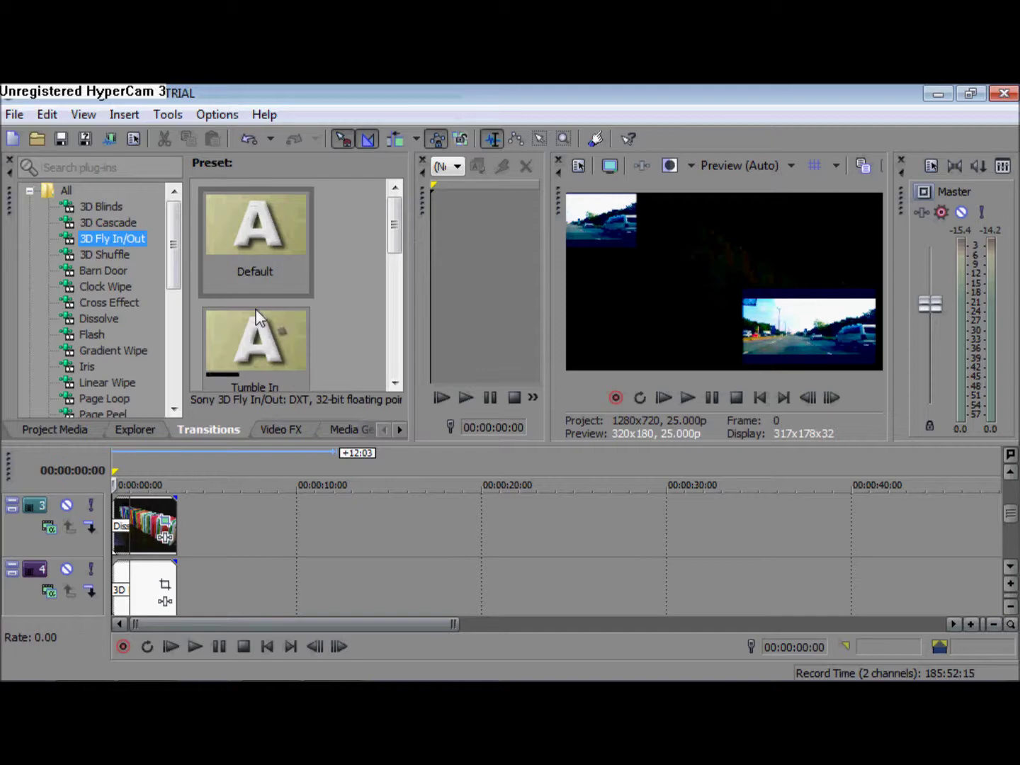
{"action": "left_click_drag", "start_coordinate": [392, 237], "coordinate": [391, 363]}
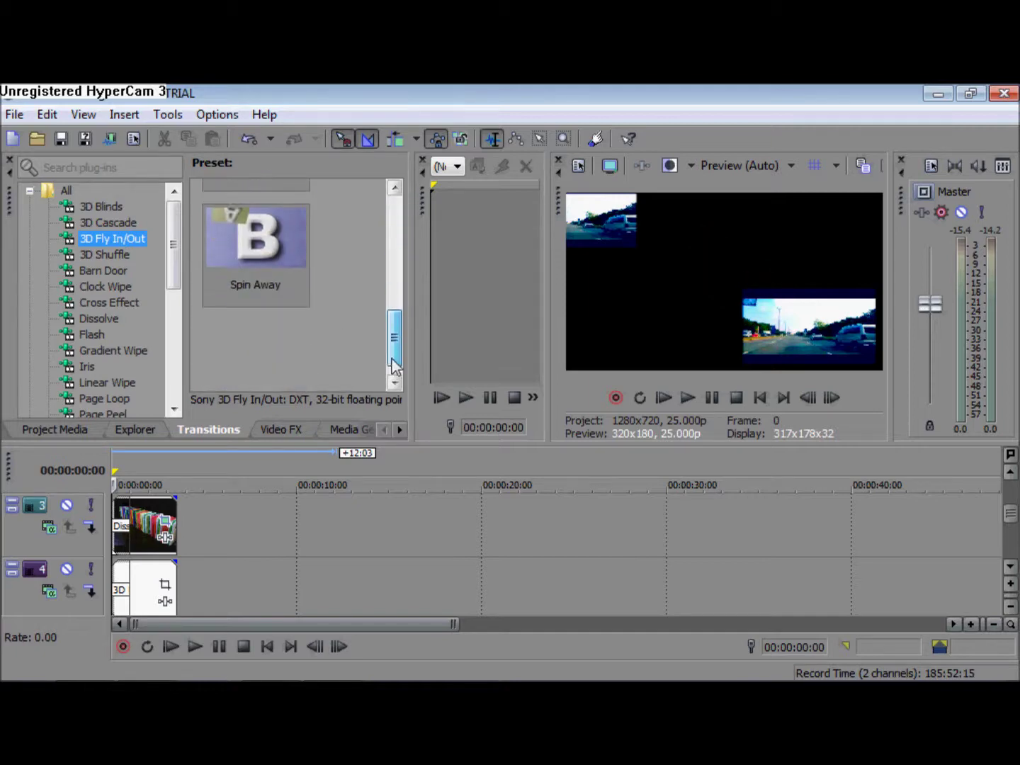
{"action": "left_click", "coordinate": [103, 255]}
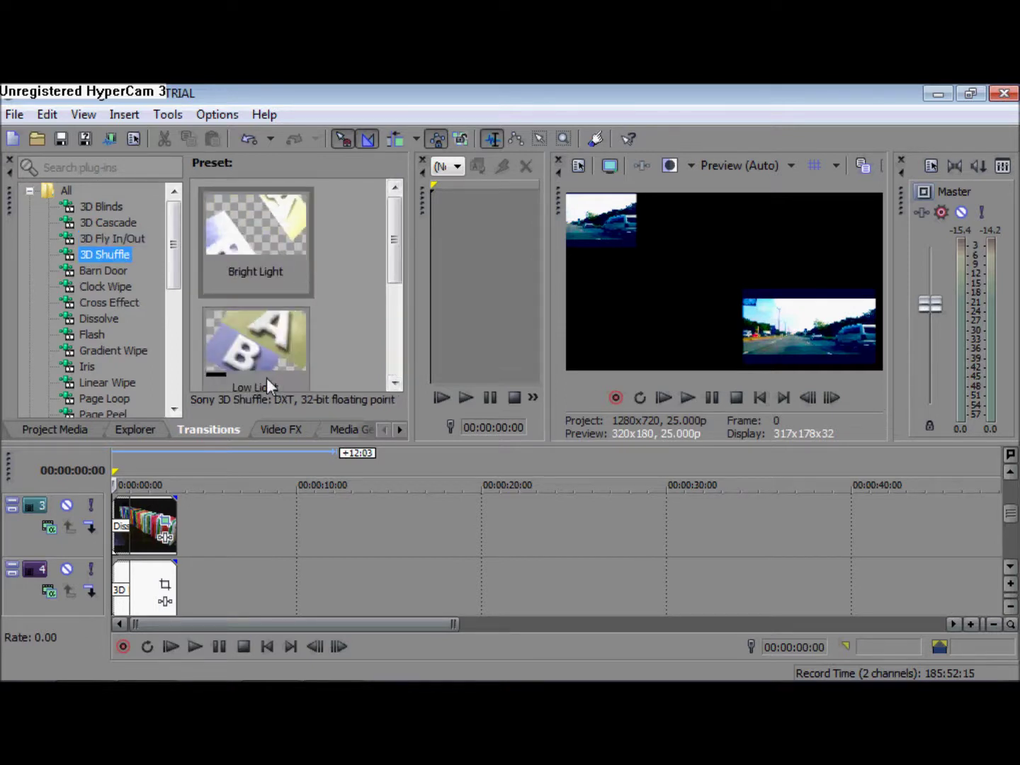
{"action": "left_click_drag", "start_coordinate": [393, 272], "coordinate": [395, 333]}
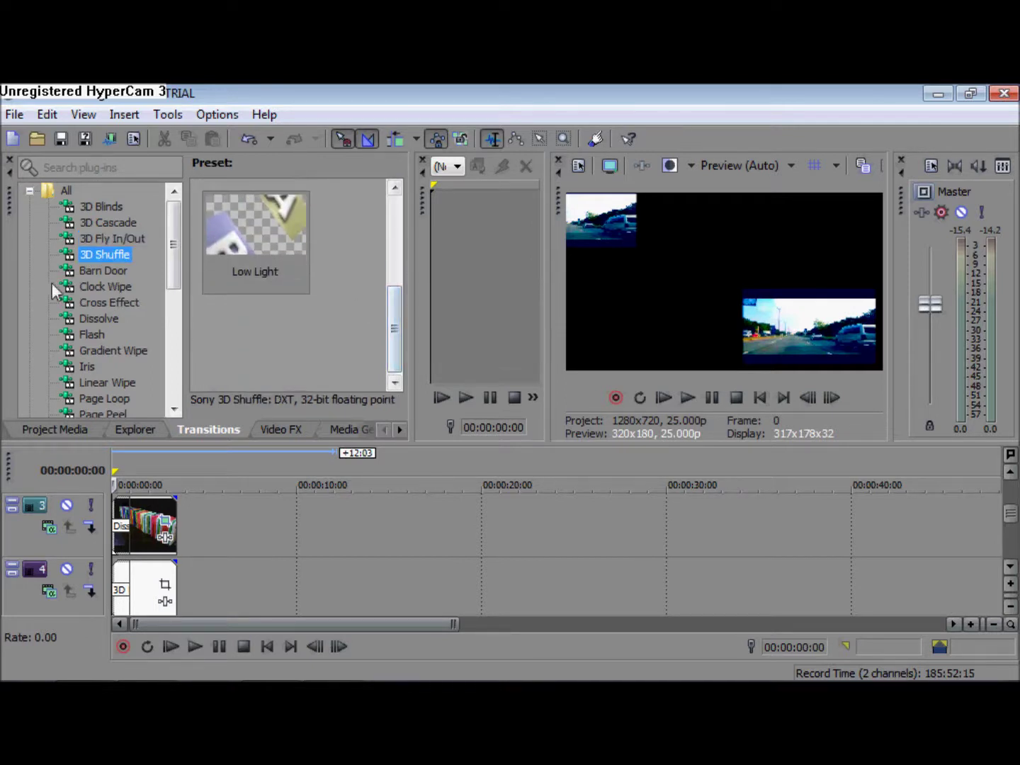
{"action": "left_click", "coordinate": [106, 206]}
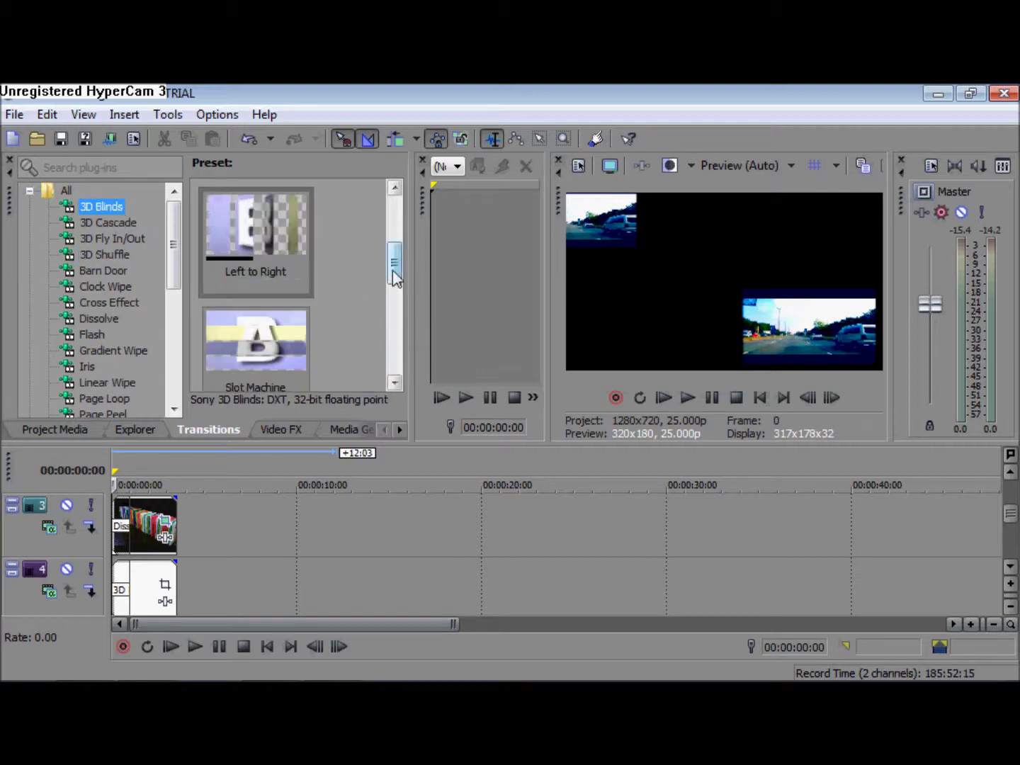
{"action": "left_click_drag", "start_coordinate": [392, 270], "coordinate": [395, 346]}
Look at Flash and Dissolve, then pick the Top-Left, Diagonal Linear Wipe preset.
{"action": "left_click", "coordinate": [88, 336]}
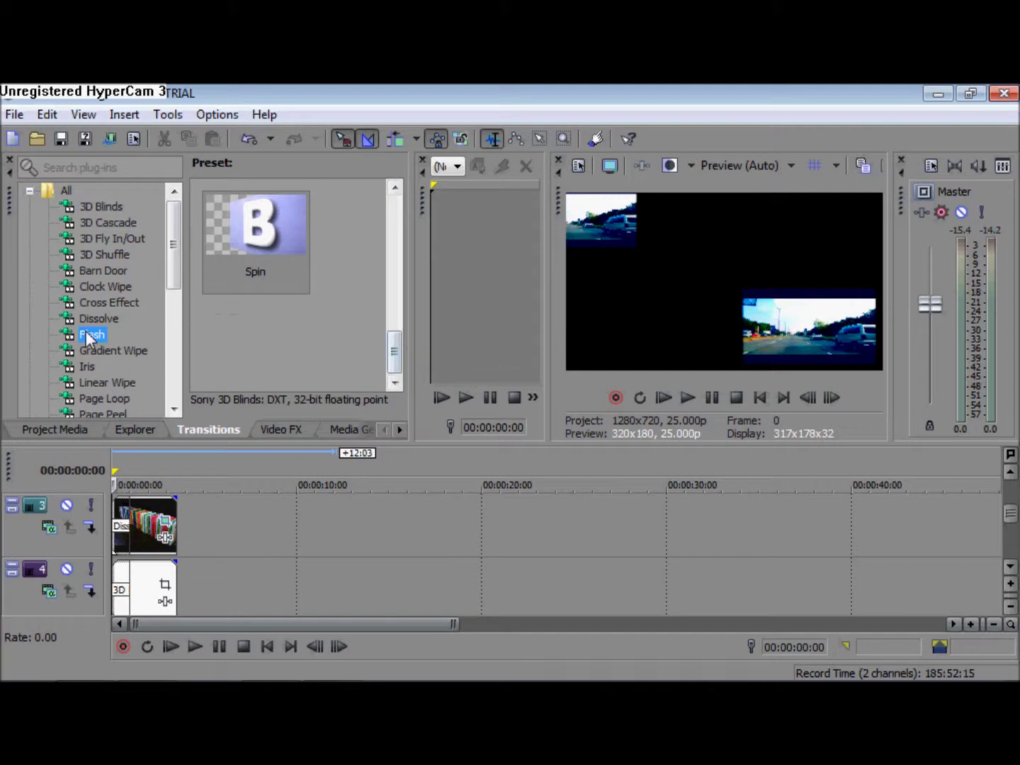
{"action": "left_click", "coordinate": [99, 318]}
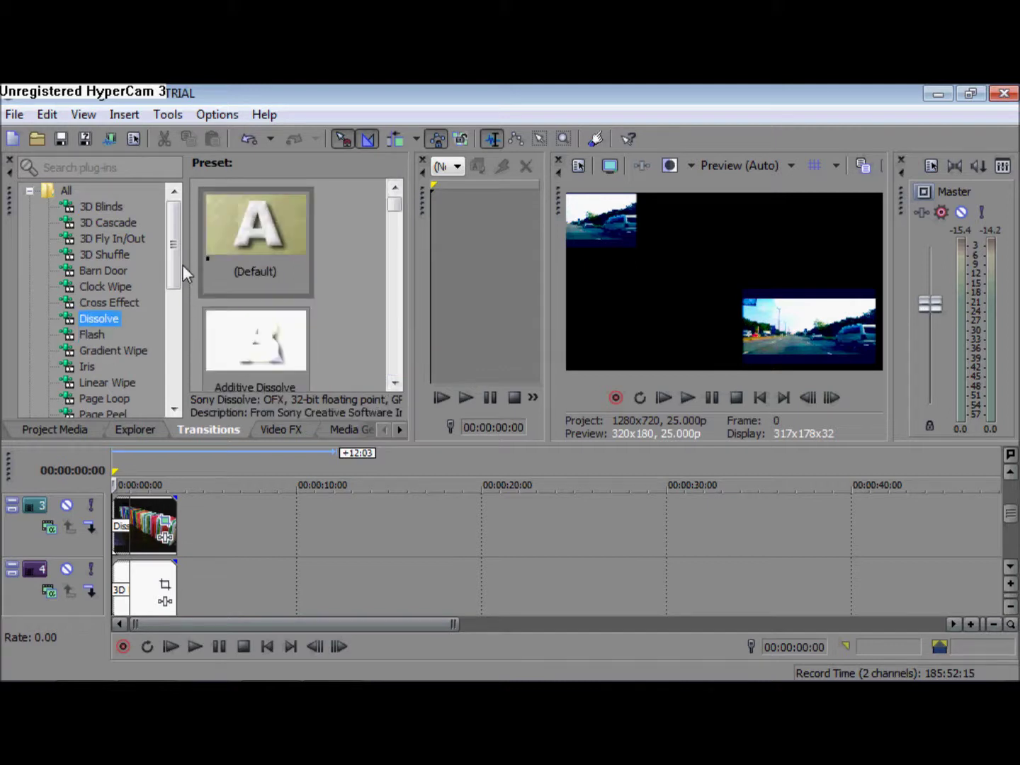
{"action": "left_click", "coordinate": [106, 383]}
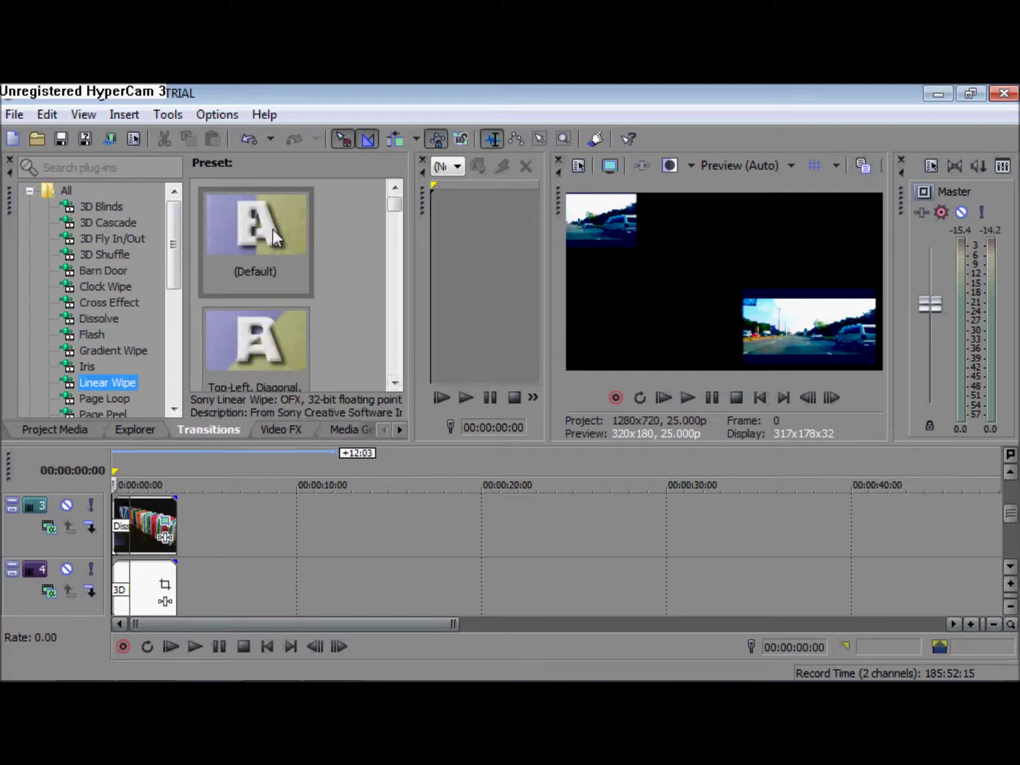
{"action": "left_click", "coordinate": [256, 358]}
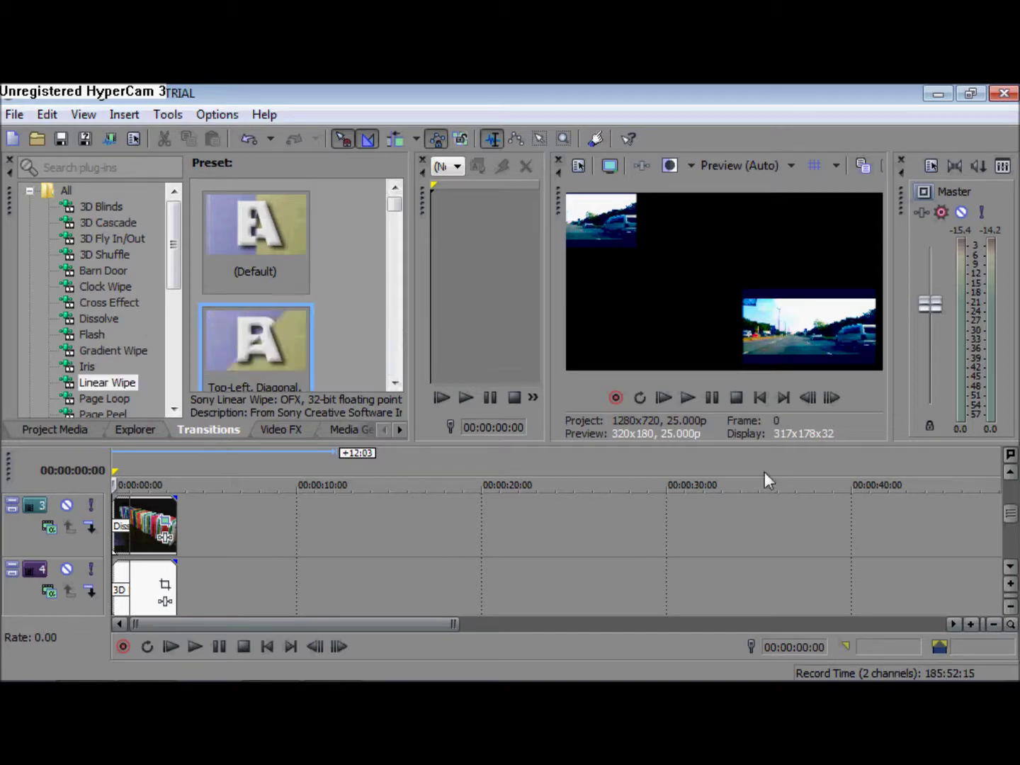
Add the diagonal Linear Wipe to the starts of the track 1 and track 2 driving clips.
{"action": "scroll", "coordinate": [1016, 532], "scroll_direction": "down", "scroll_amount": 3}
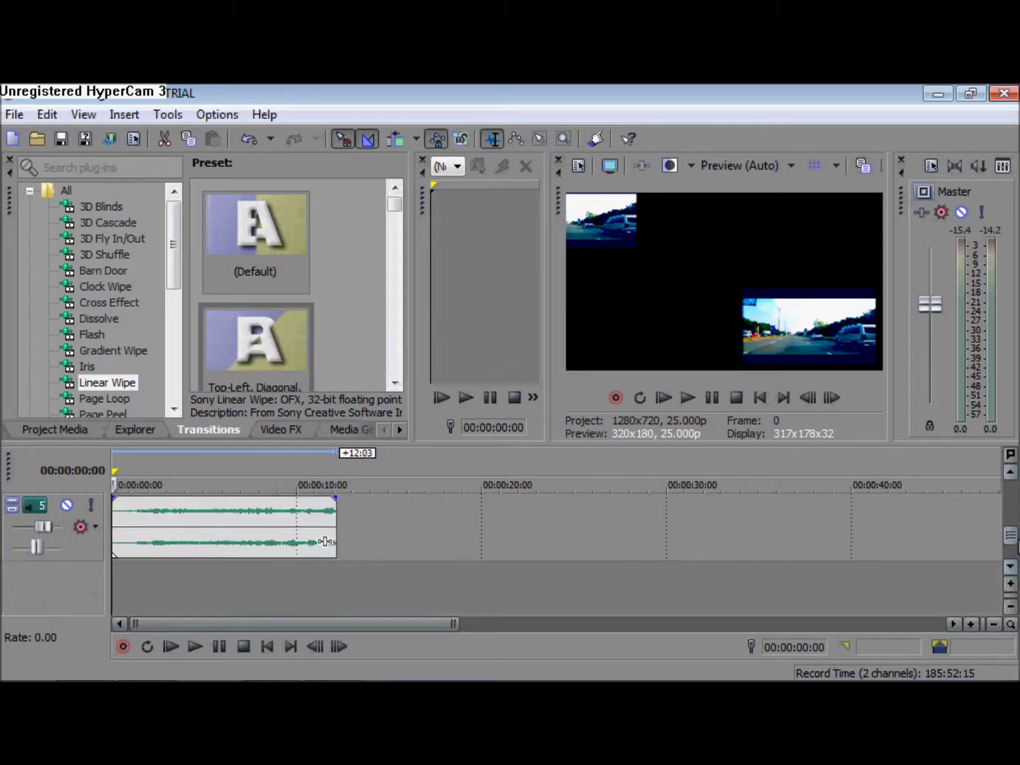
{"action": "scroll", "coordinate": [1016, 532], "scroll_direction": "up", "scroll_amount": 6}
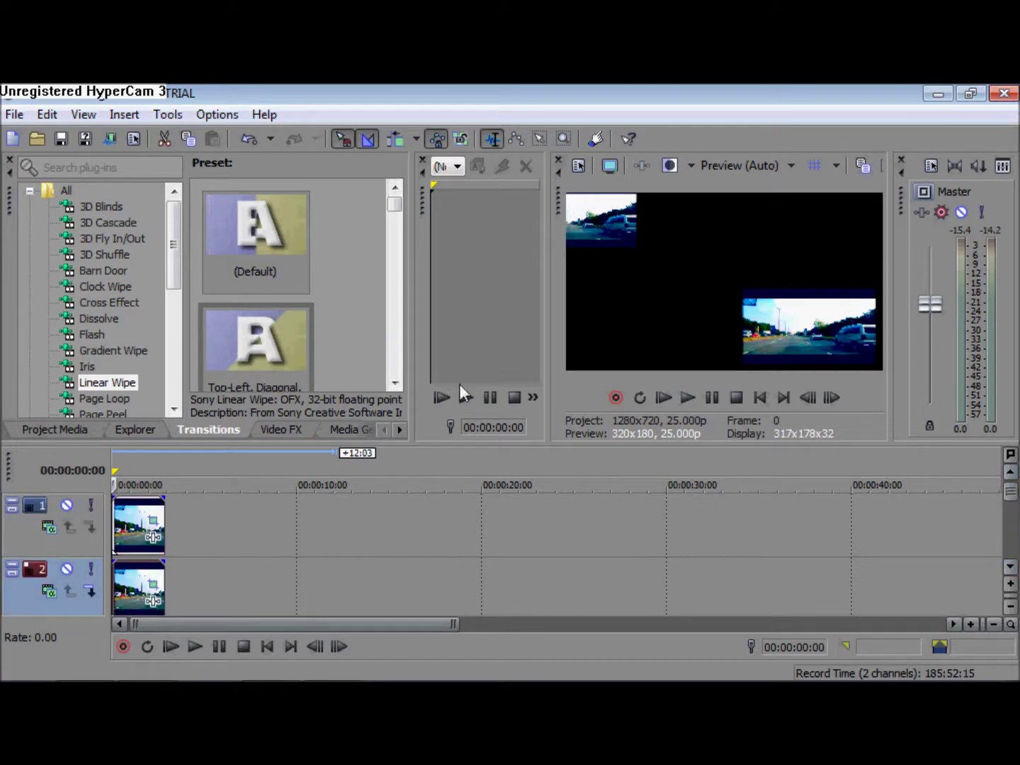
{"action": "left_click_drag", "start_coordinate": [312, 366], "coordinate": [131, 528]}
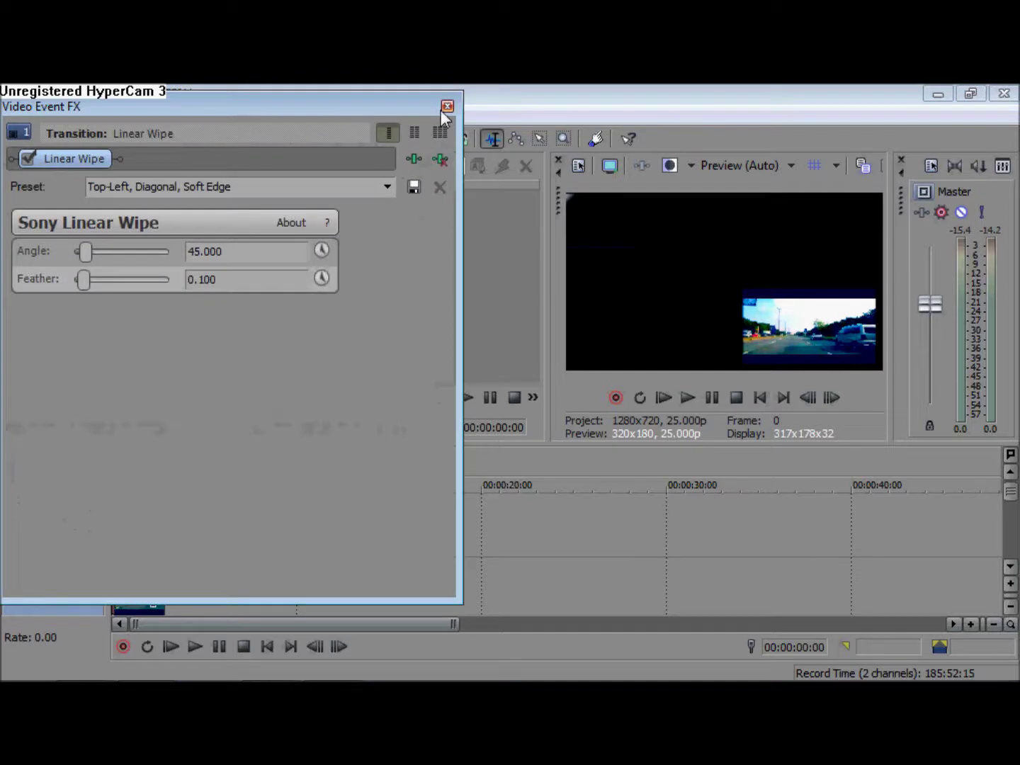
{"action": "left_click", "coordinate": [447, 105]}
{"action": "left_click_drag", "start_coordinate": [139, 479], "coordinate": [122, 595]}
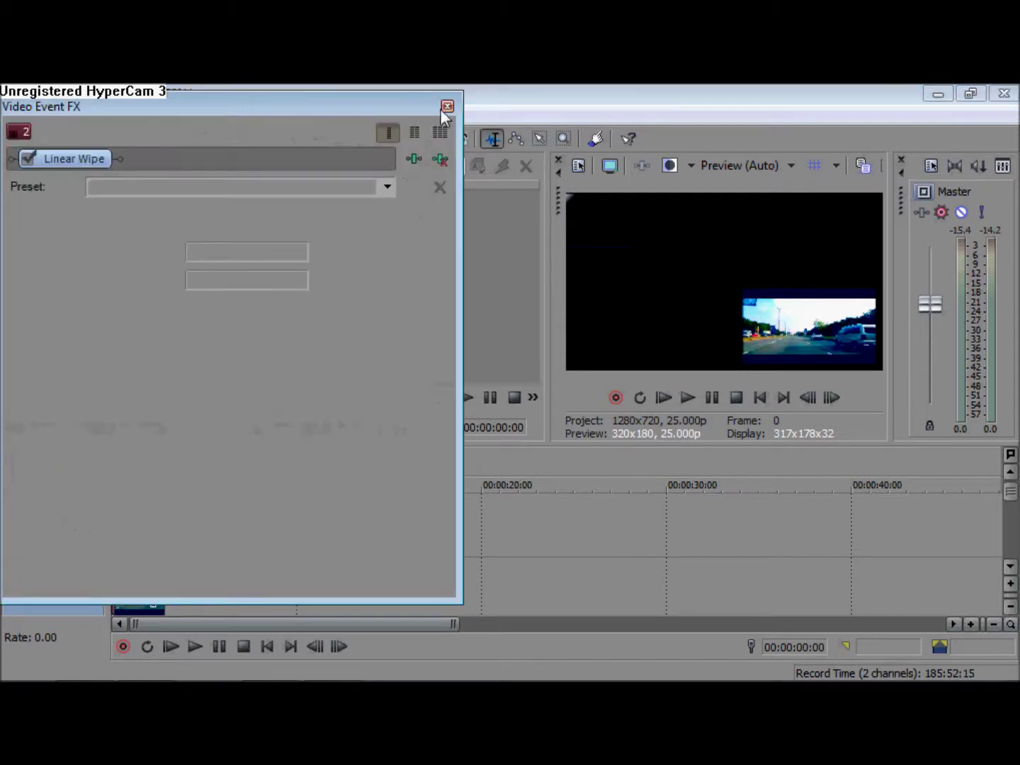
{"action": "left_click", "coordinate": [447, 105]}
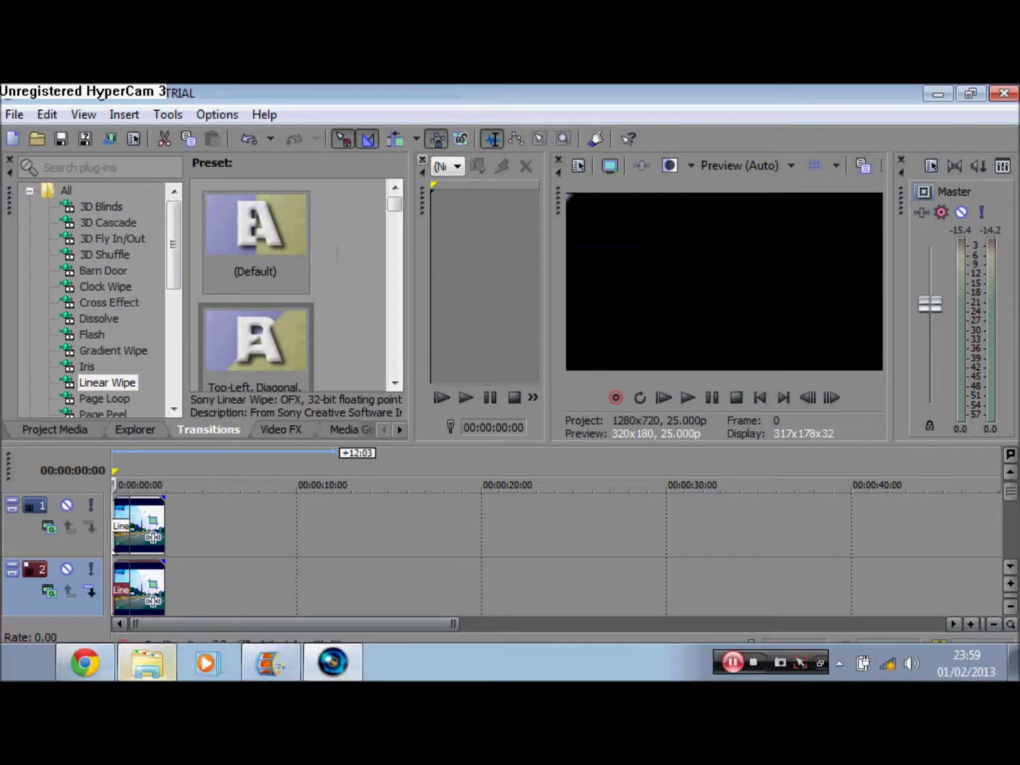
{"action": "left_click", "coordinate": [24, 114]}
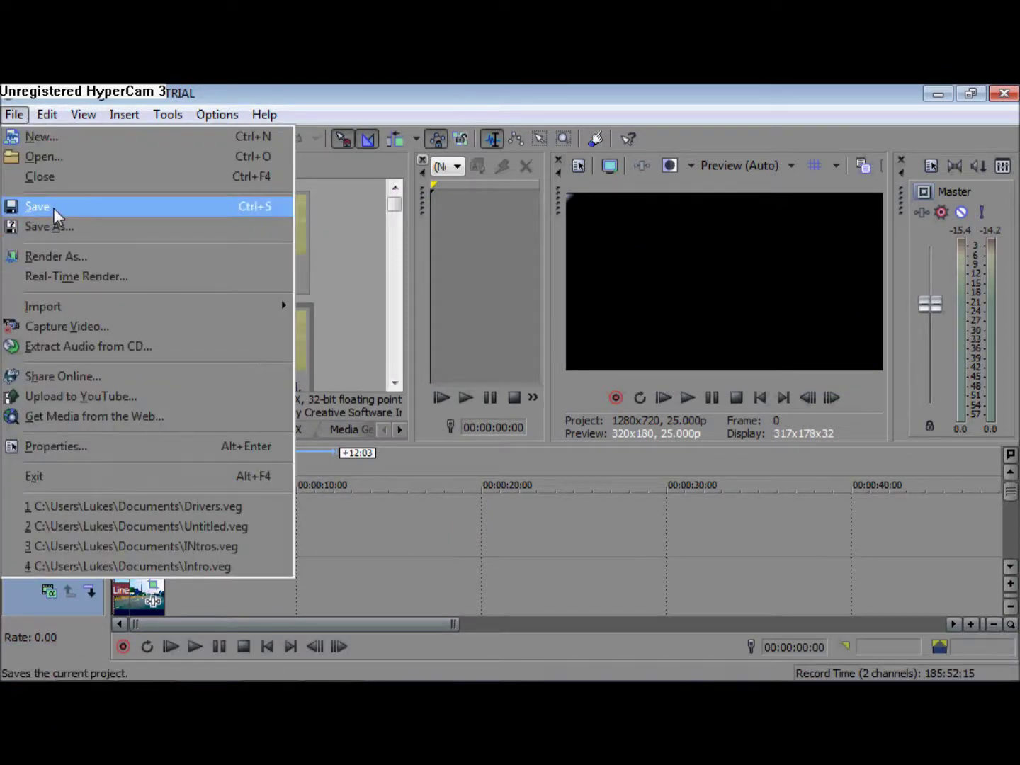
Render the project as Windows Media Video V11 512 Kbps Video named Introtut in Documents.
{"action": "left_click", "coordinate": [50, 253]}
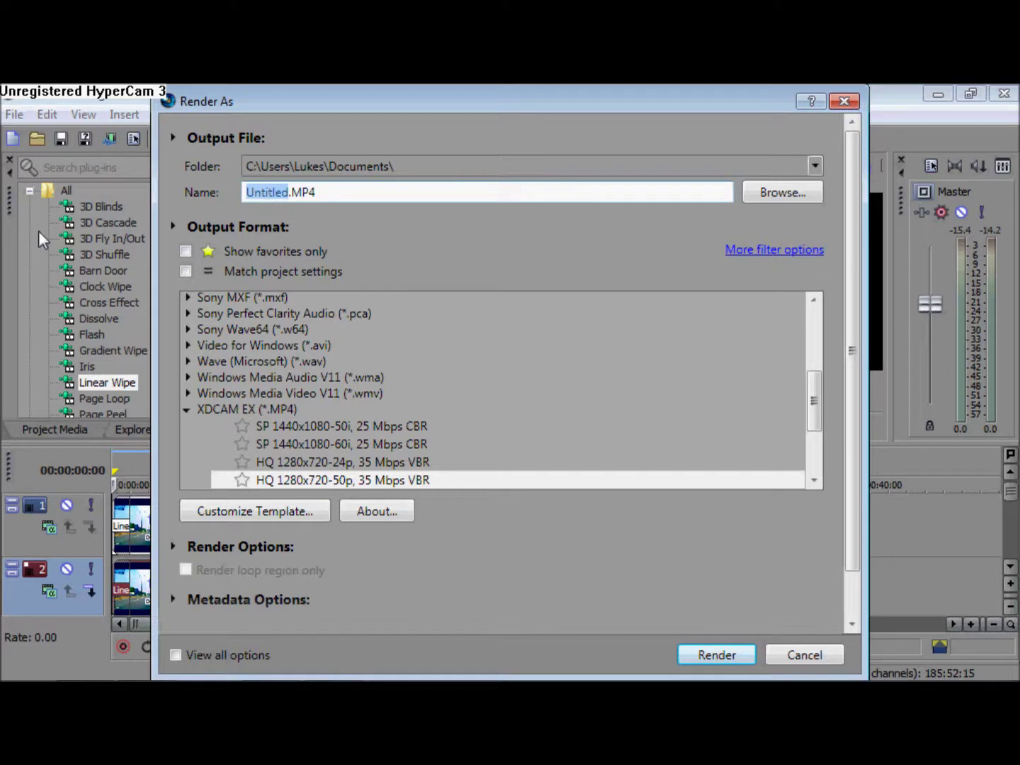
{"action": "type", "text": "Intro"}
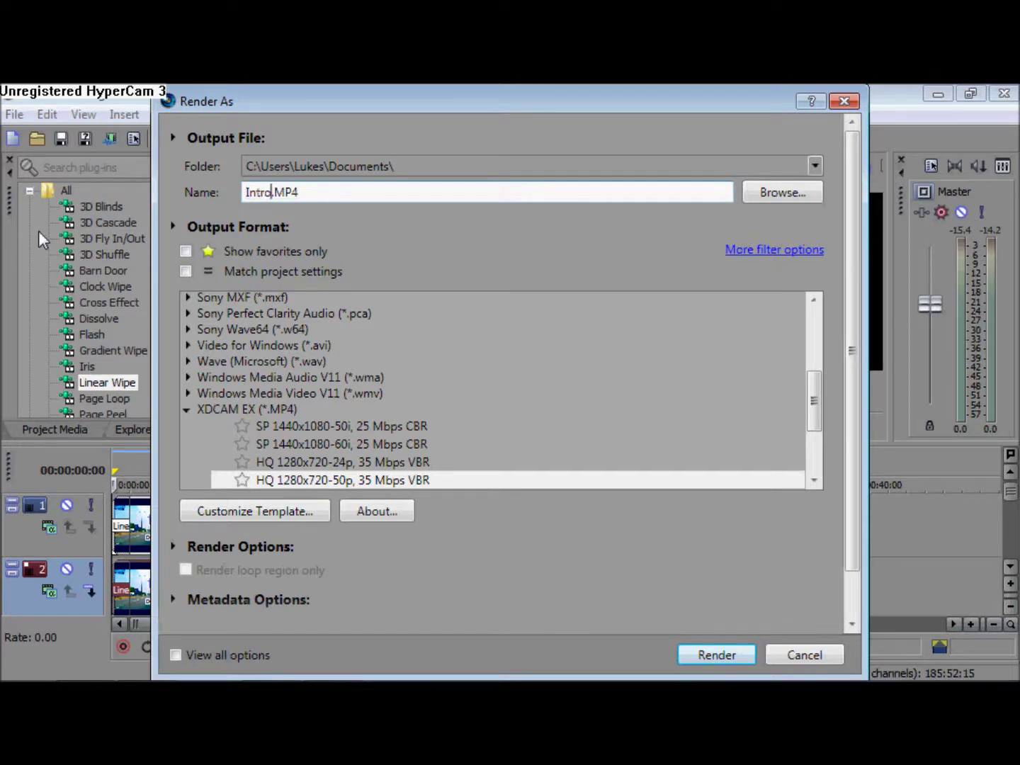
{"action": "type", "text": "Tut"}
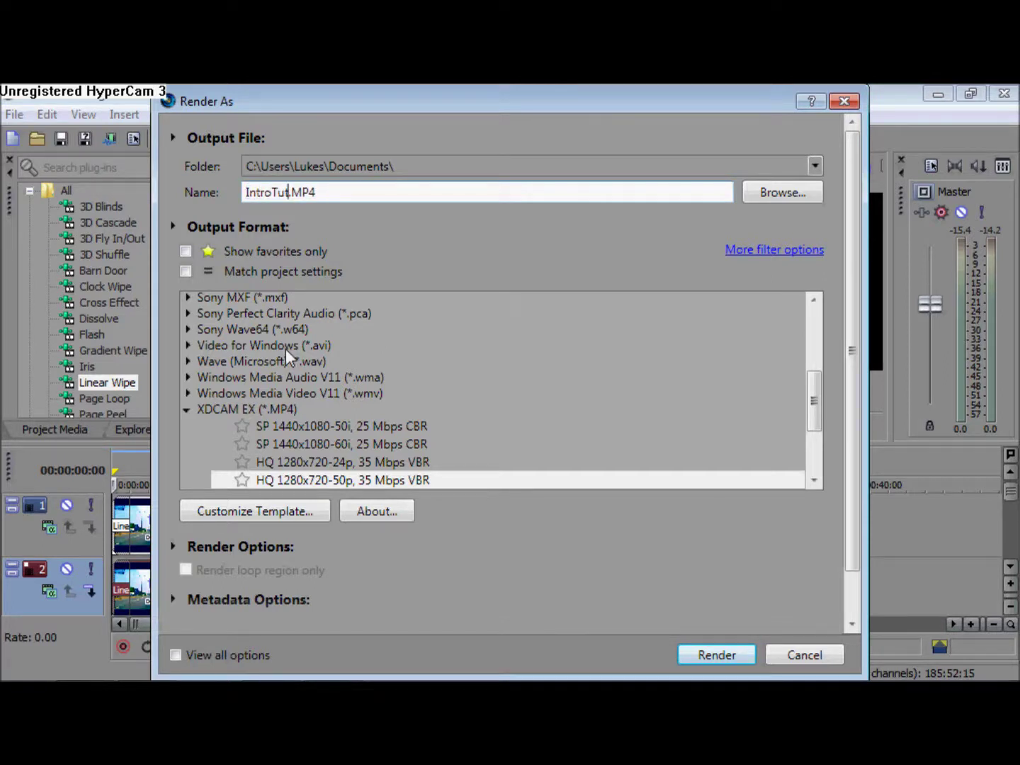
{"action": "left_click", "coordinate": [188, 411]}
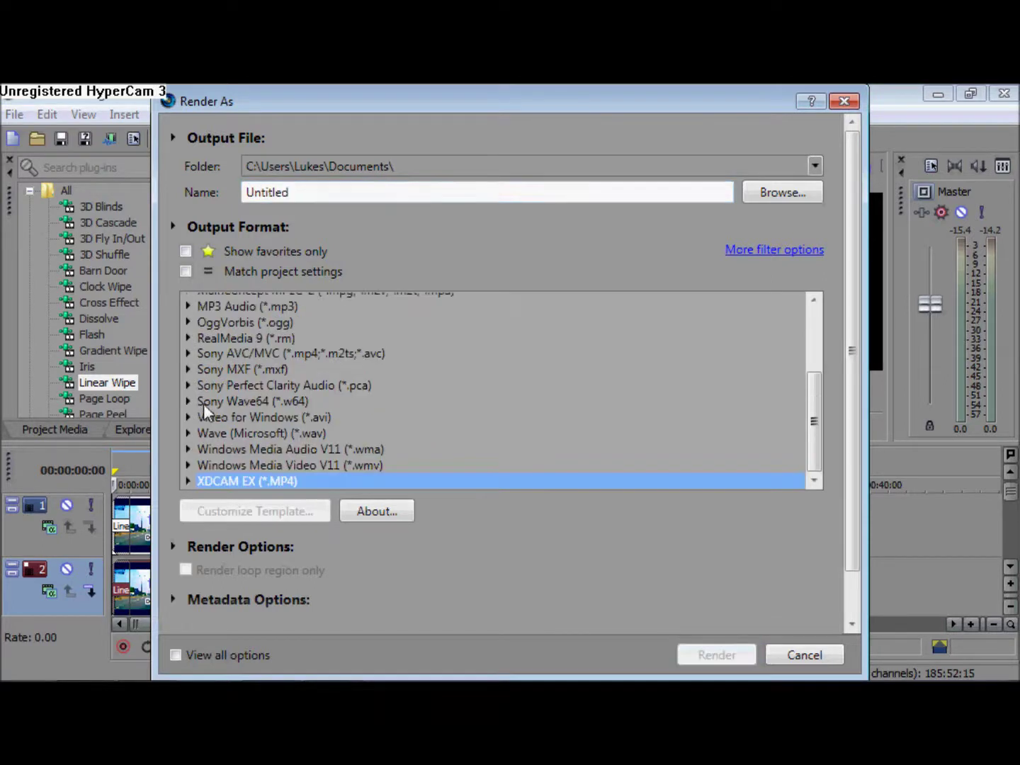
{"action": "left_click", "coordinate": [188, 464]}
{"action": "left_click", "coordinate": [264, 486]}
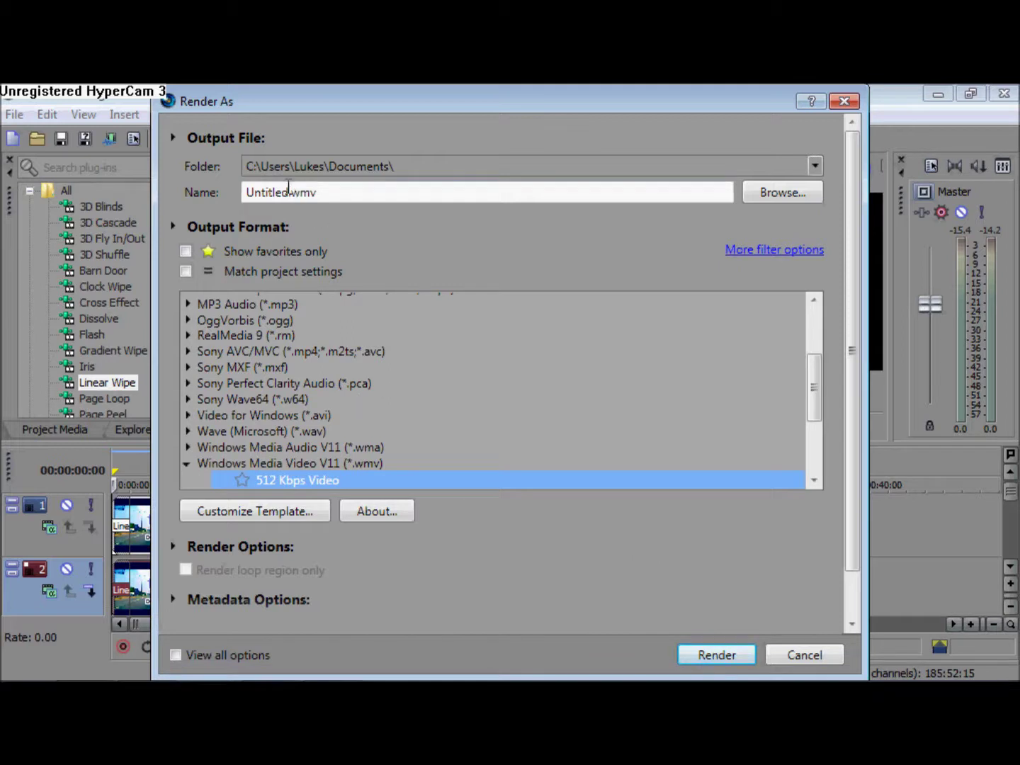
{"action": "left_click_drag", "start_coordinate": [290, 193], "coordinate": [183, 206]}
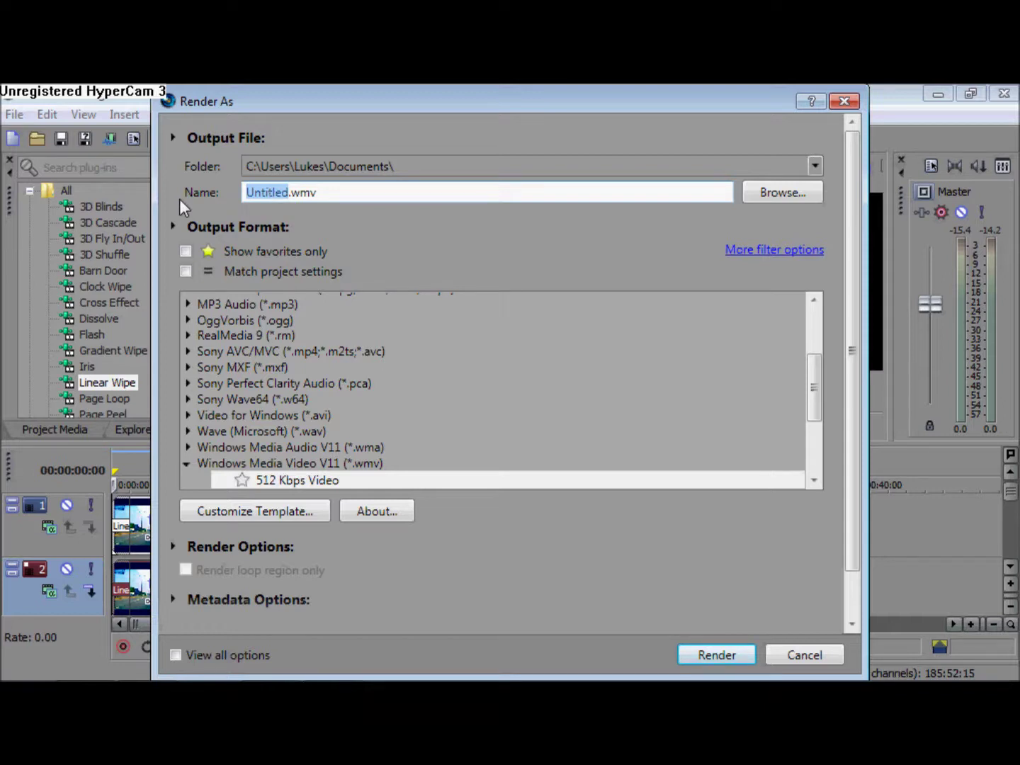
{"action": "type", "text": "Introtut"}
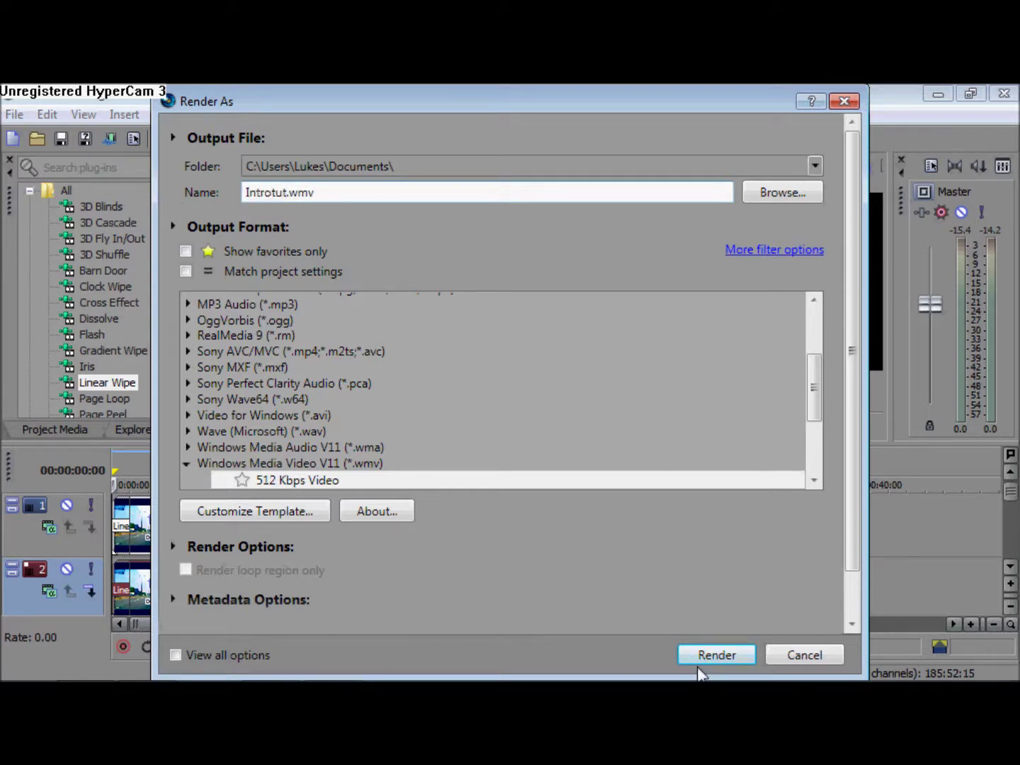
{"action": "left_click", "coordinate": [715, 654]}
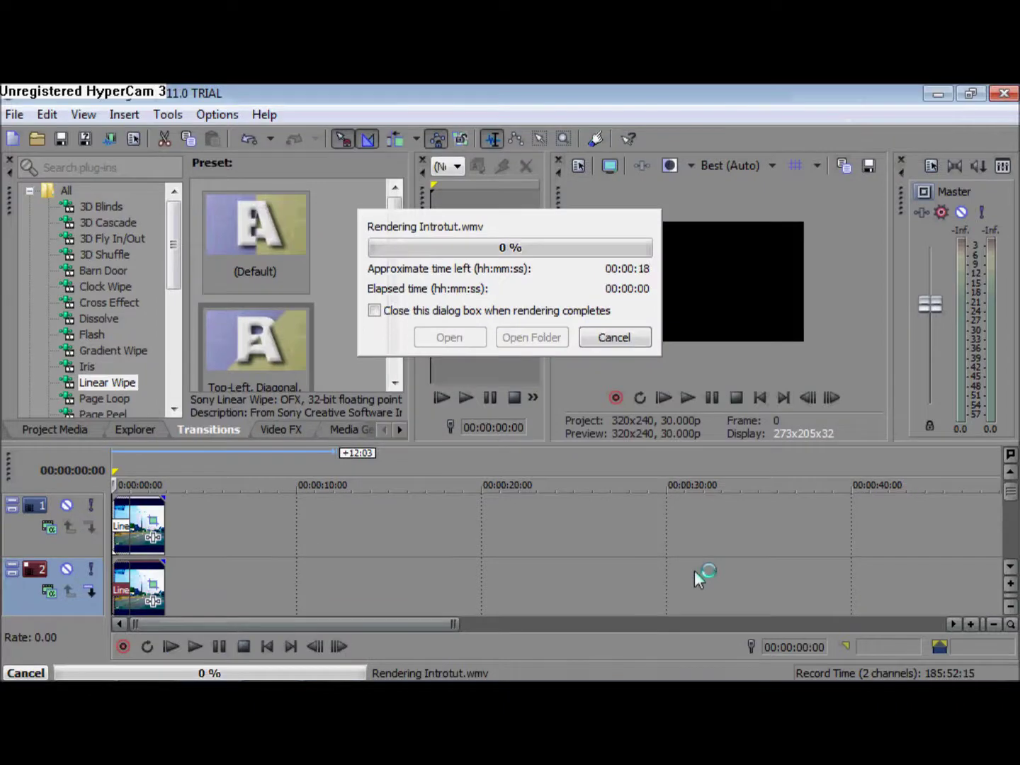